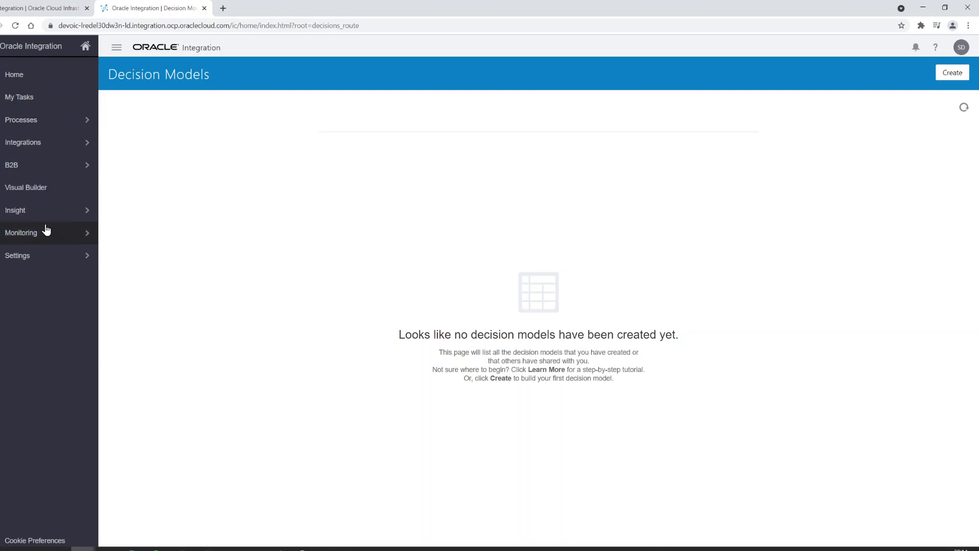
Step: Create a new decision model named Weather in My Space, set to open immediately
click(26, 120)
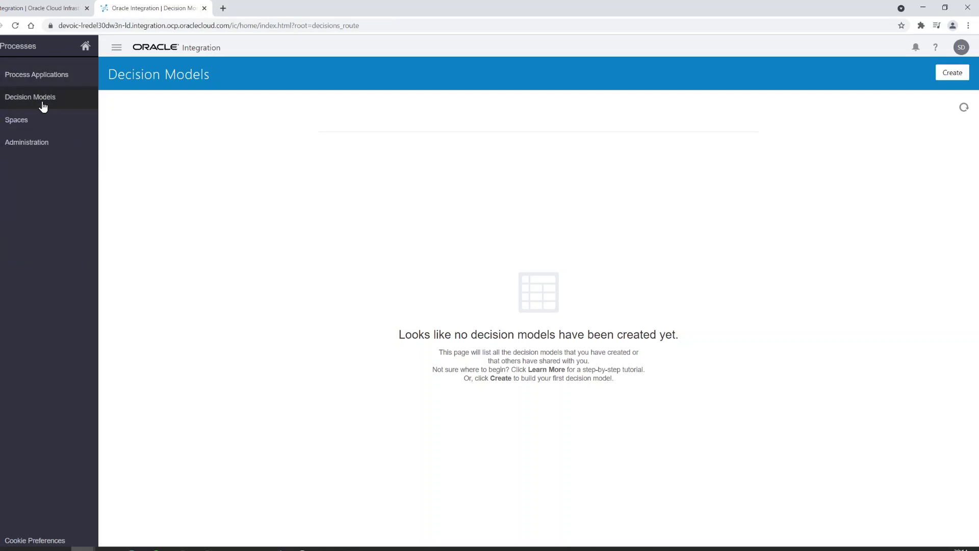
click(37, 97)
drag(455, 336, 551, 337)
click(551, 338)
click(953, 73)
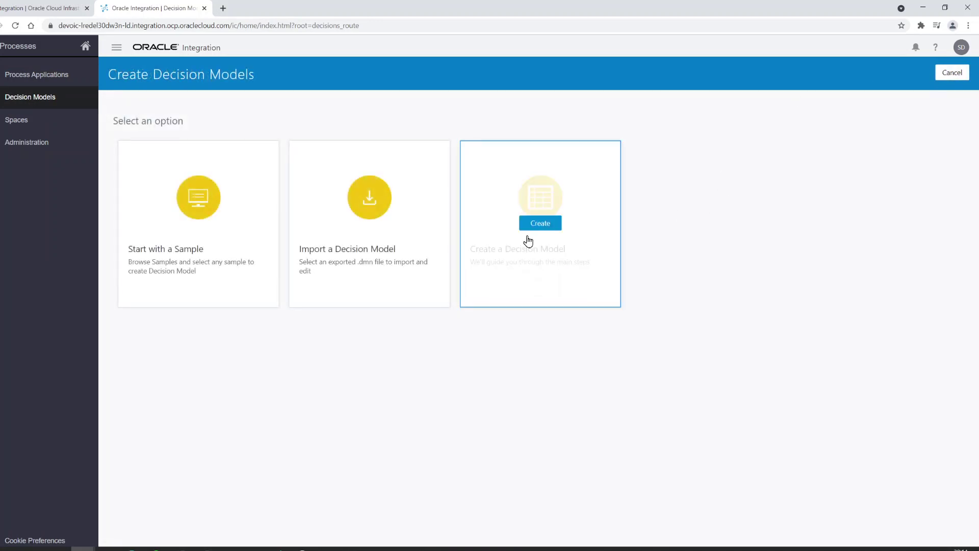
click(540, 226)
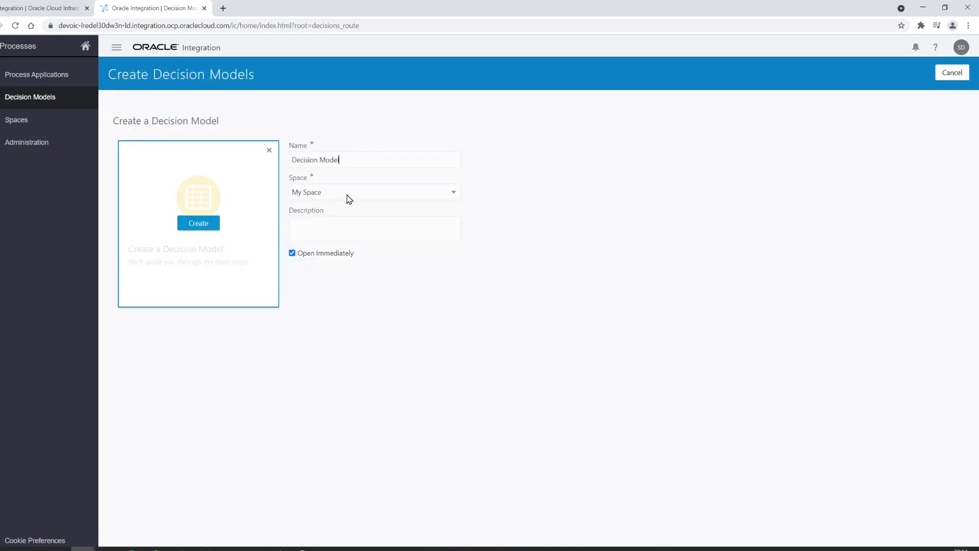
drag(356, 160, 248, 160)
text(Weather)
click(306, 219)
click(197, 234)
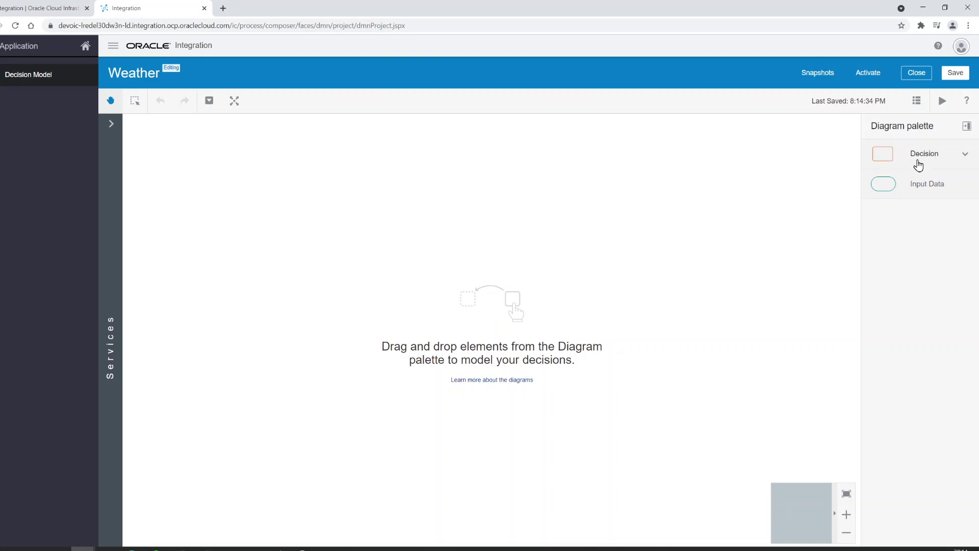
Step: Switch the Weather model to list mode and add a Decision Table decision named What to bring
click(917, 102)
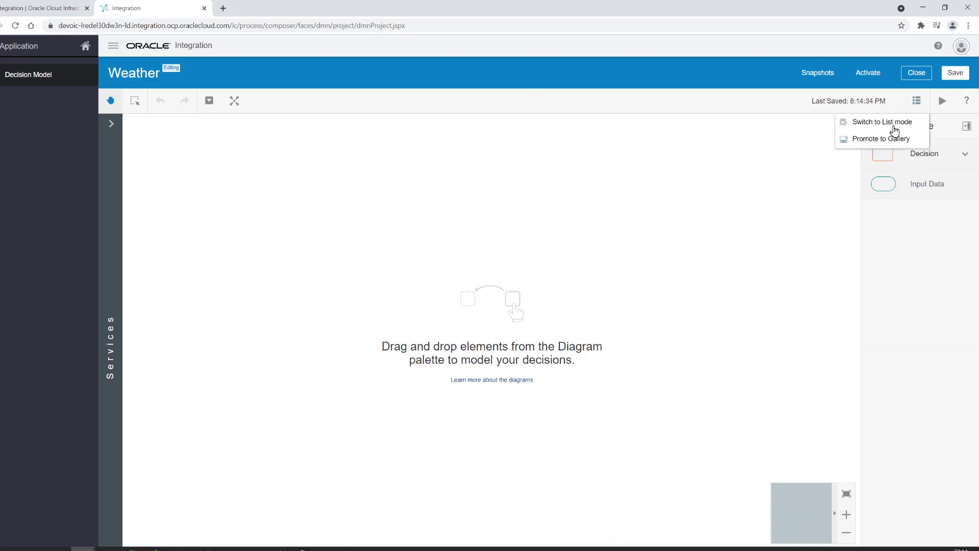
click(881, 125)
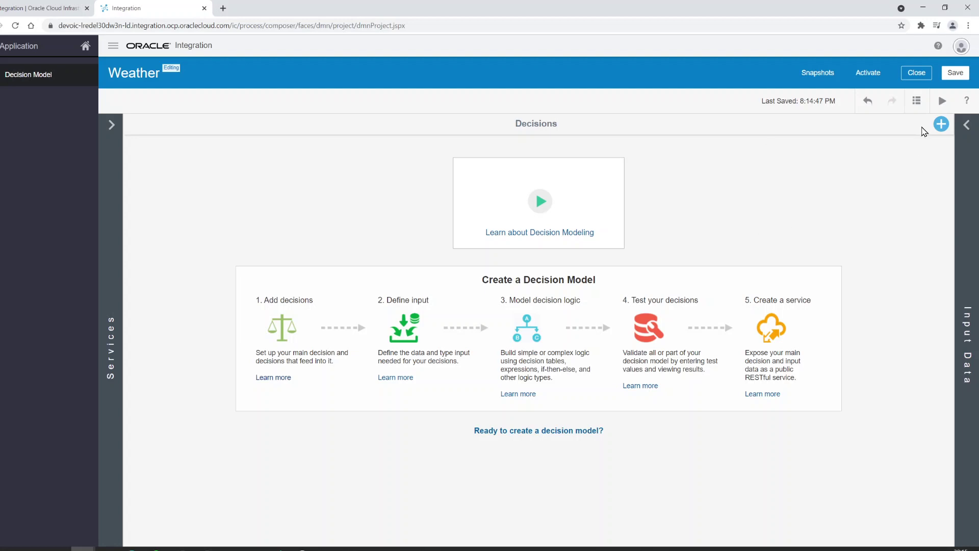
click(940, 126)
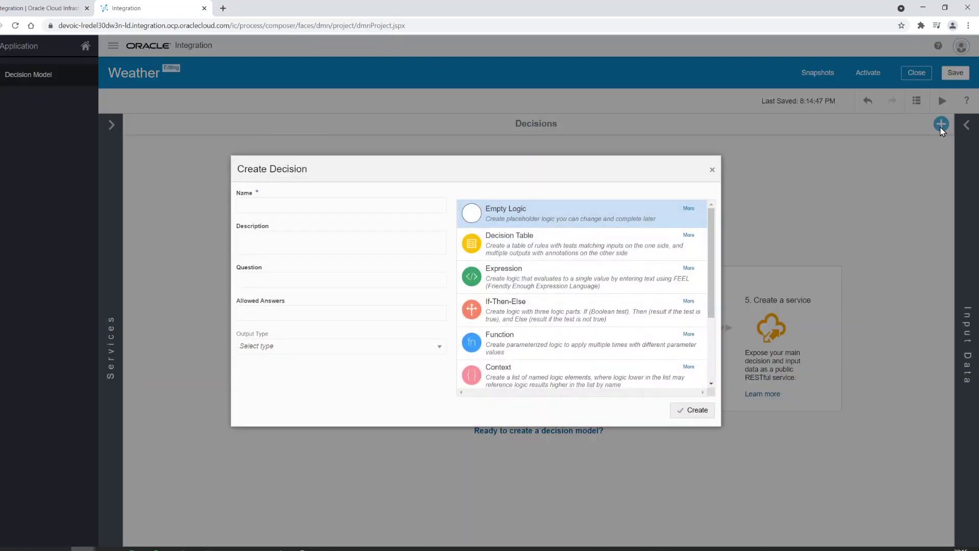
click(521, 237)
click(285, 203)
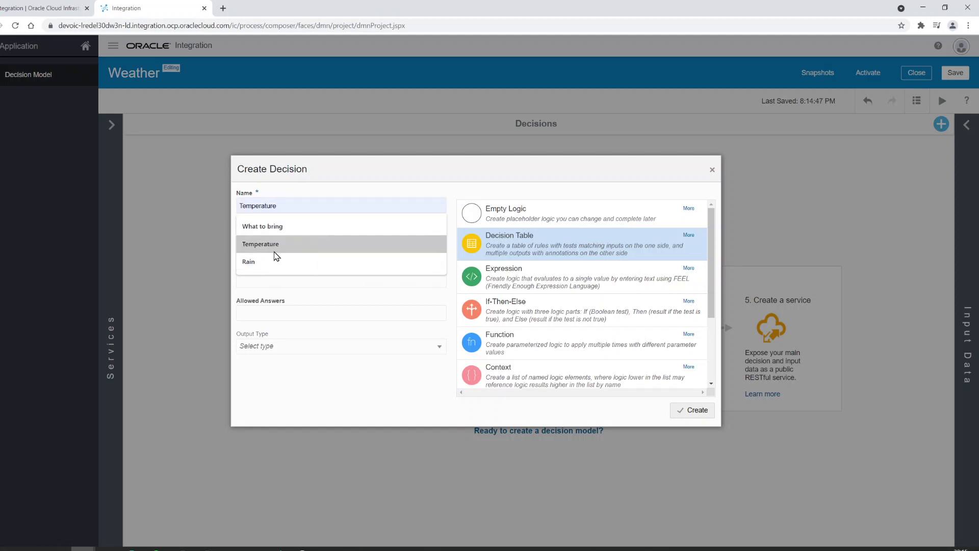
click(255, 228)
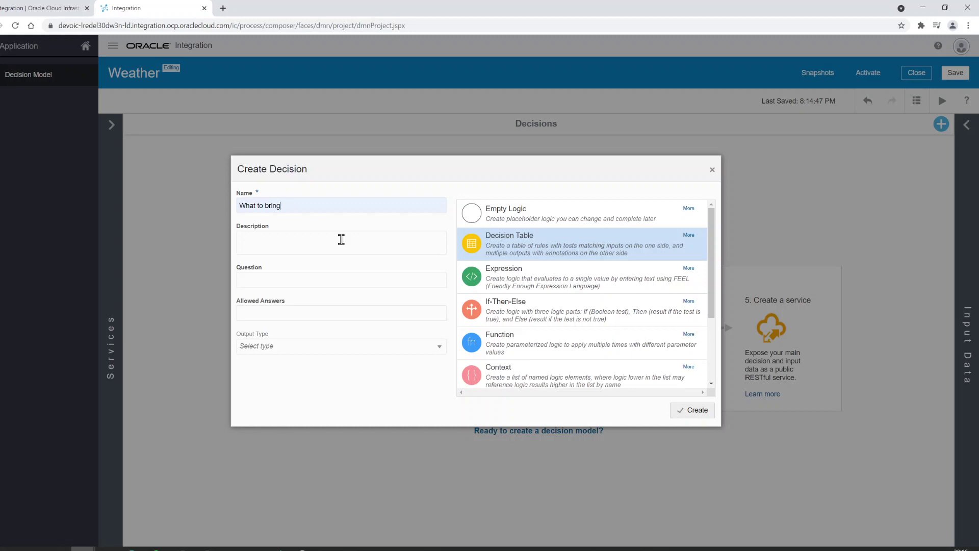
click(696, 415)
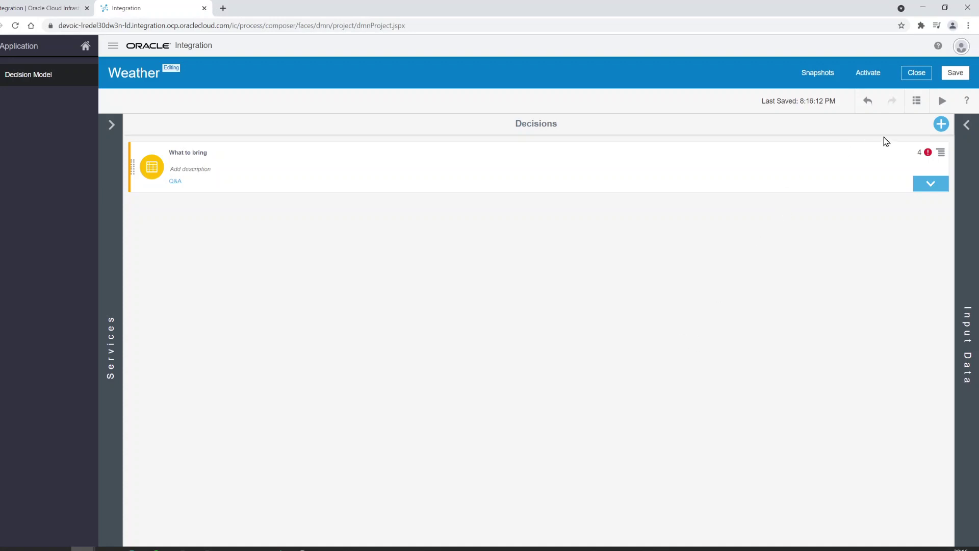
Step: Add an If-Then-Else decision named Temperature to the decision list
click(941, 124)
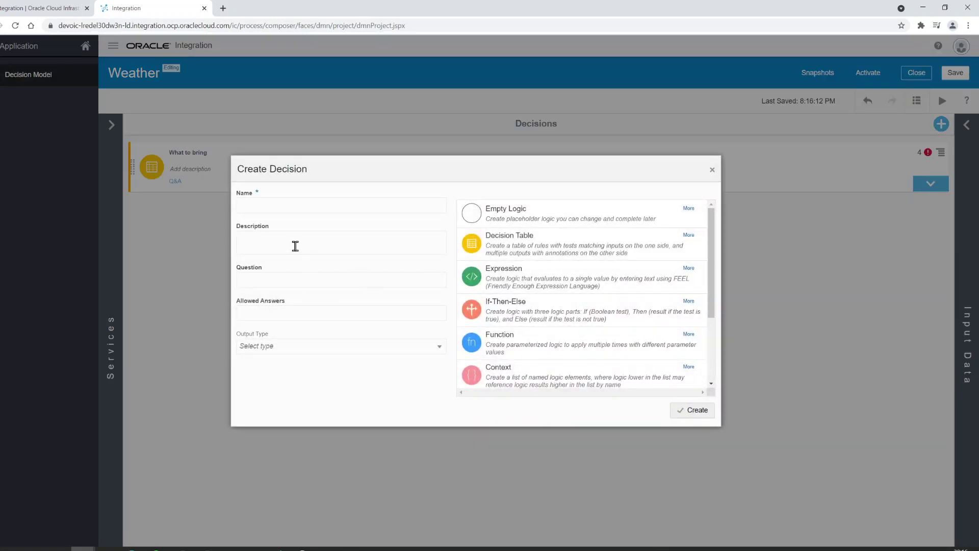
click(508, 312)
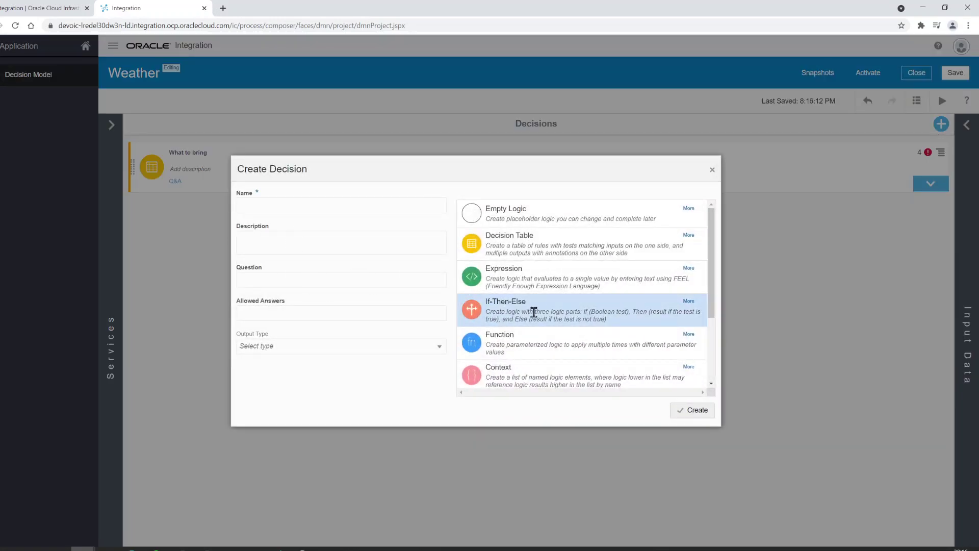
click(307, 208)
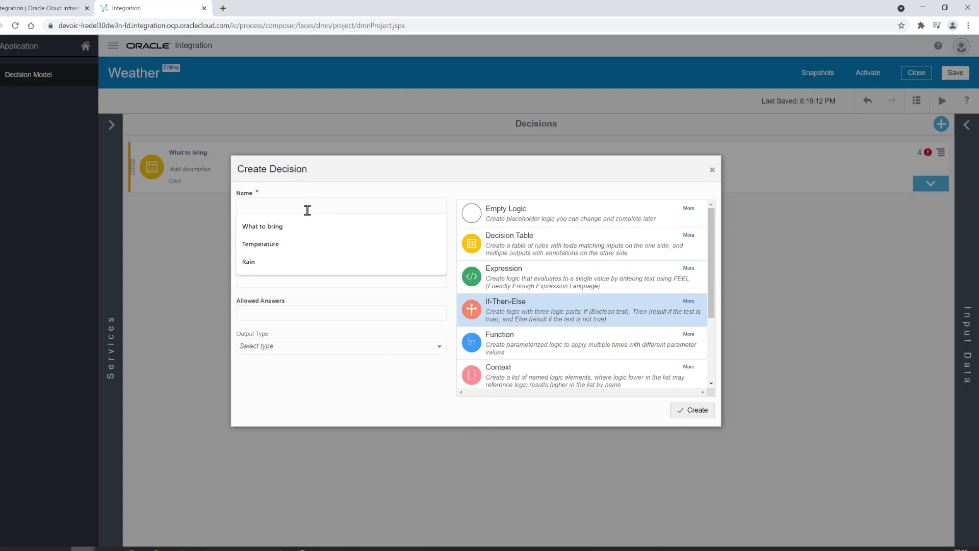
click(284, 243)
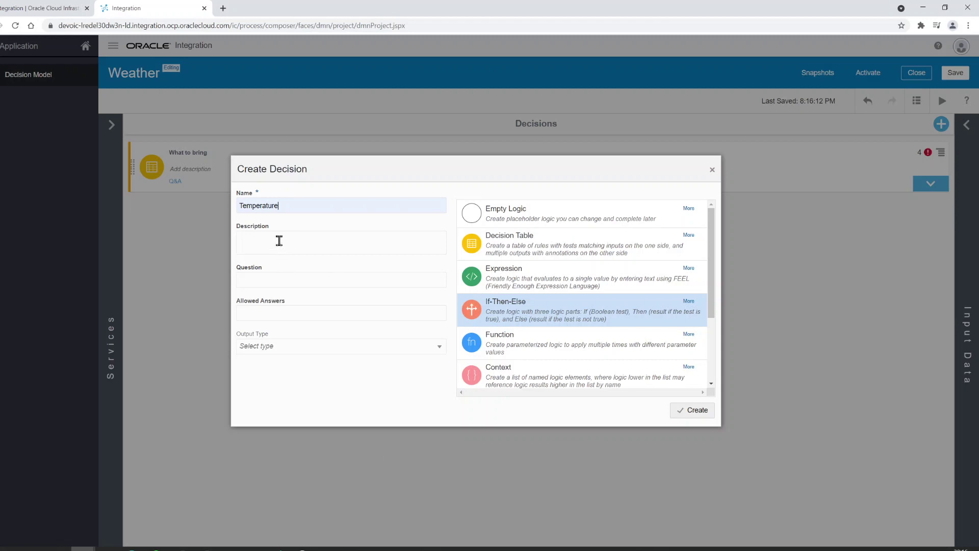
click(694, 409)
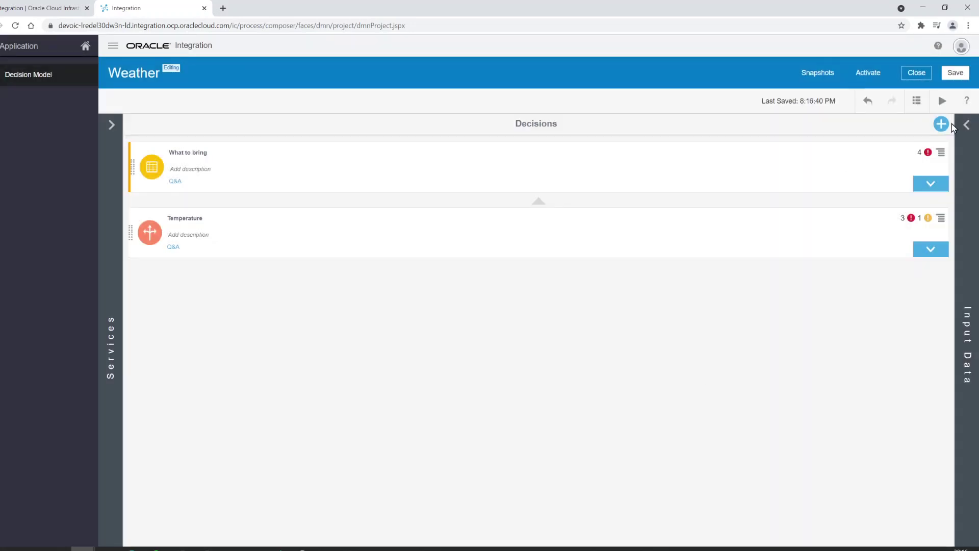
Step: Add an Expression decision named Rain to the decision list
click(942, 124)
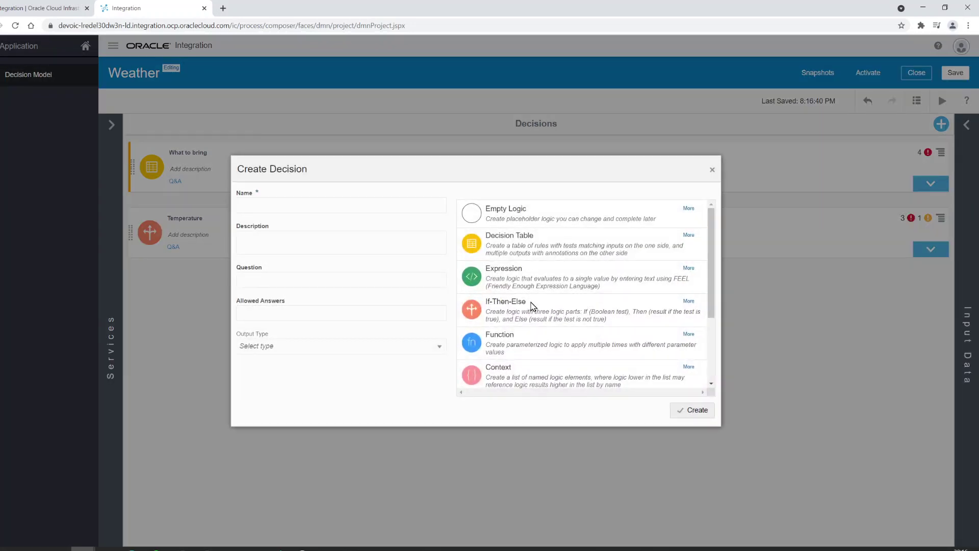
click(530, 309)
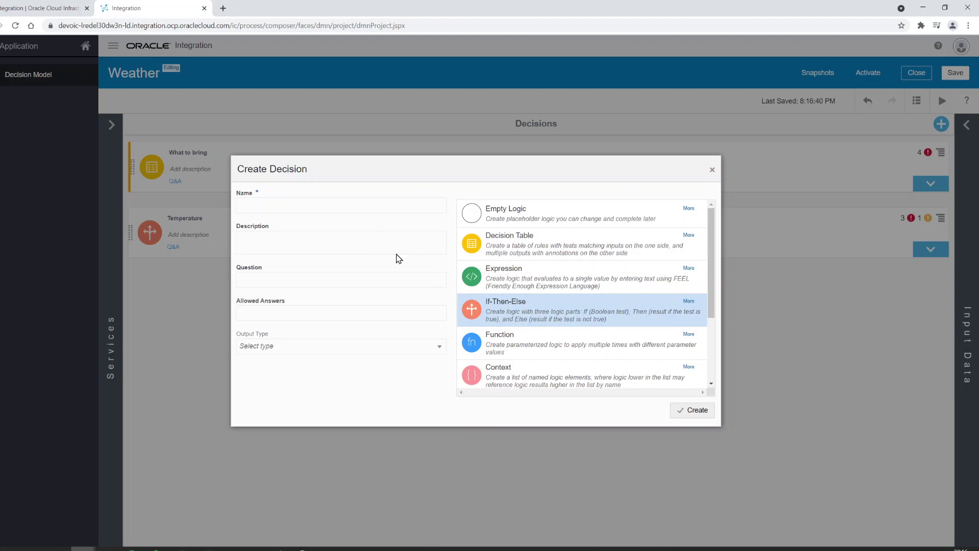
click(270, 203)
click(269, 262)
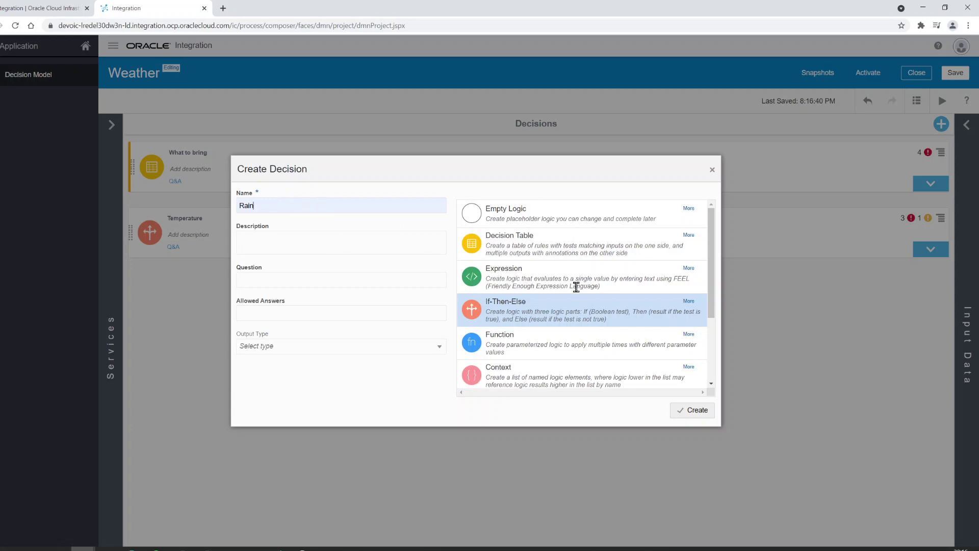
click(537, 275)
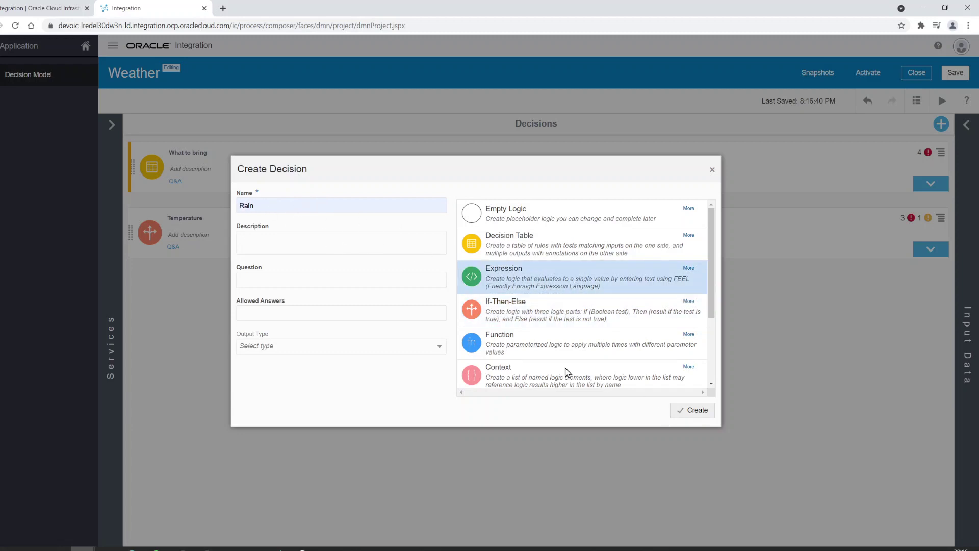
scroll(586, 290, down, 2)
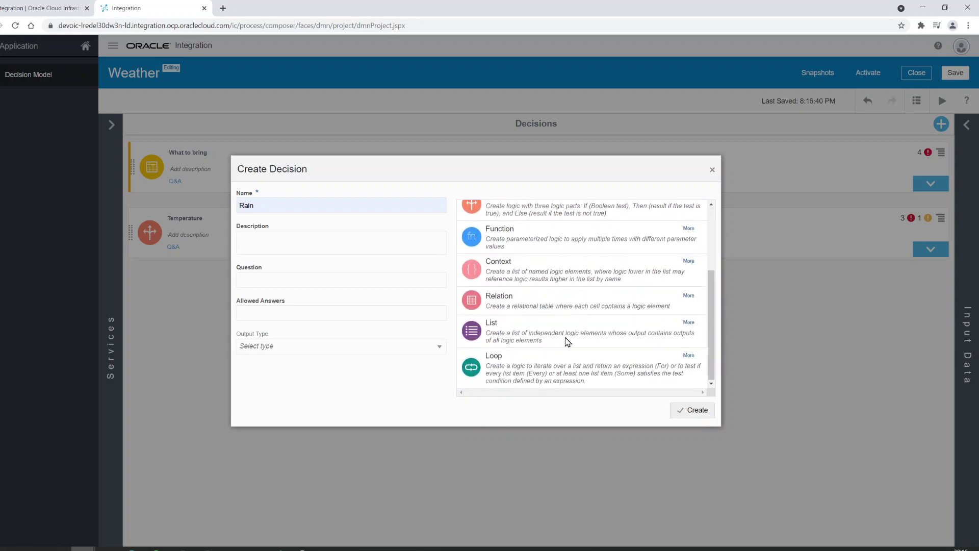
scroll(505, 340, up, 3)
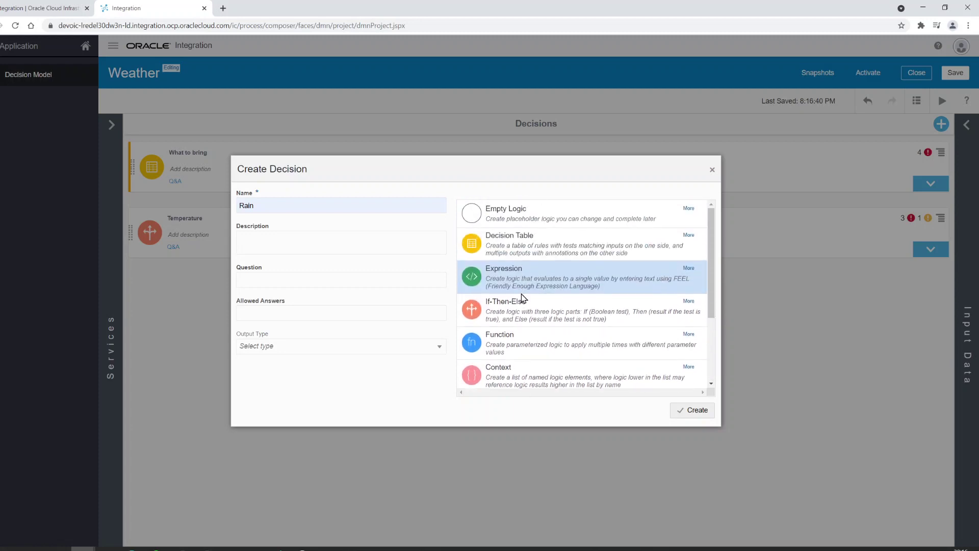
scroll(494, 267, down, 1)
click(684, 412)
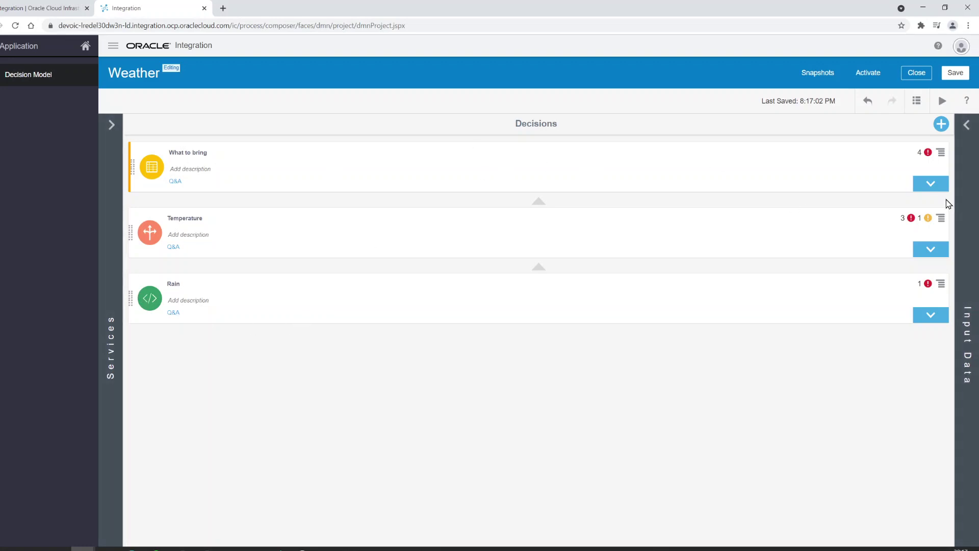
Step: Add a type definition named ForecastType and set its mode to Complex
click(974, 220)
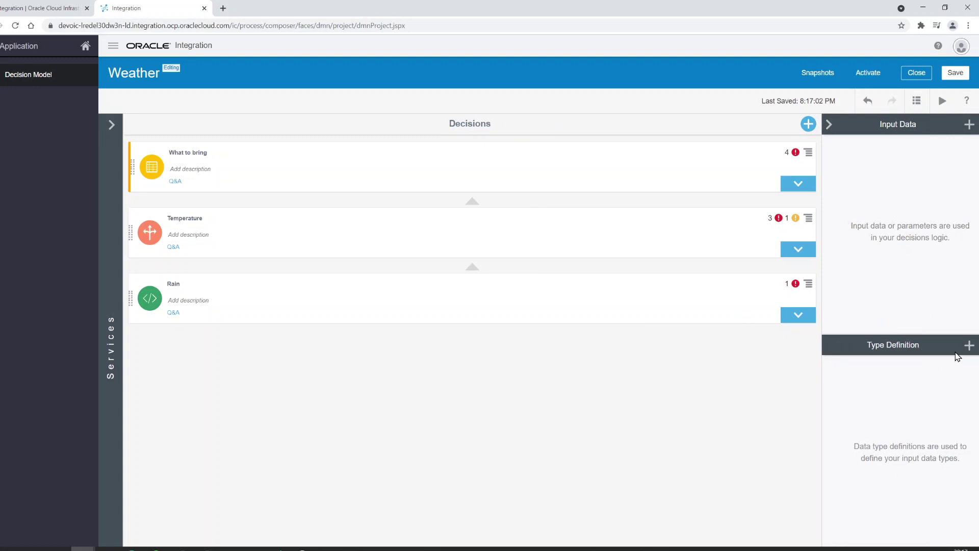
click(969, 345)
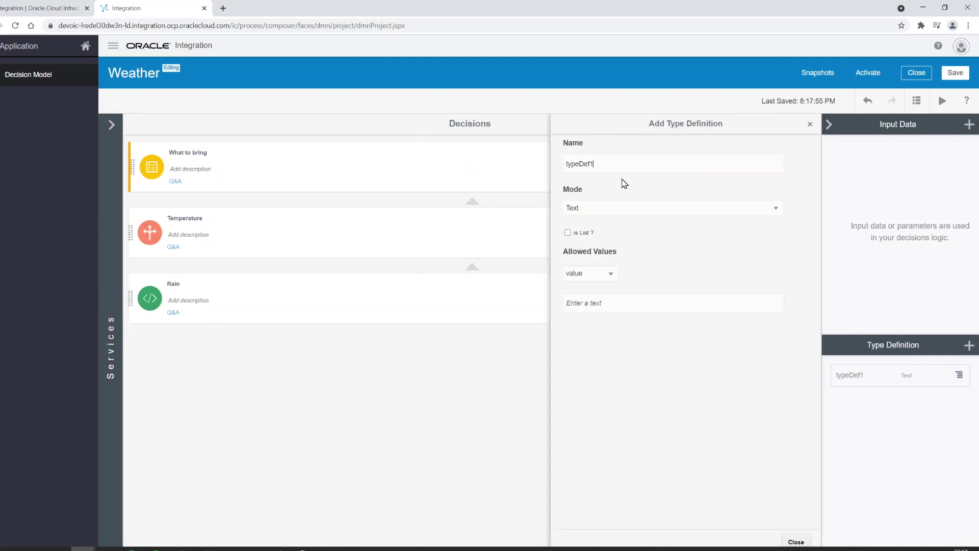
drag(616, 162, 555, 164)
key(BackSpace)
text(ForecastType)
click(617, 214)
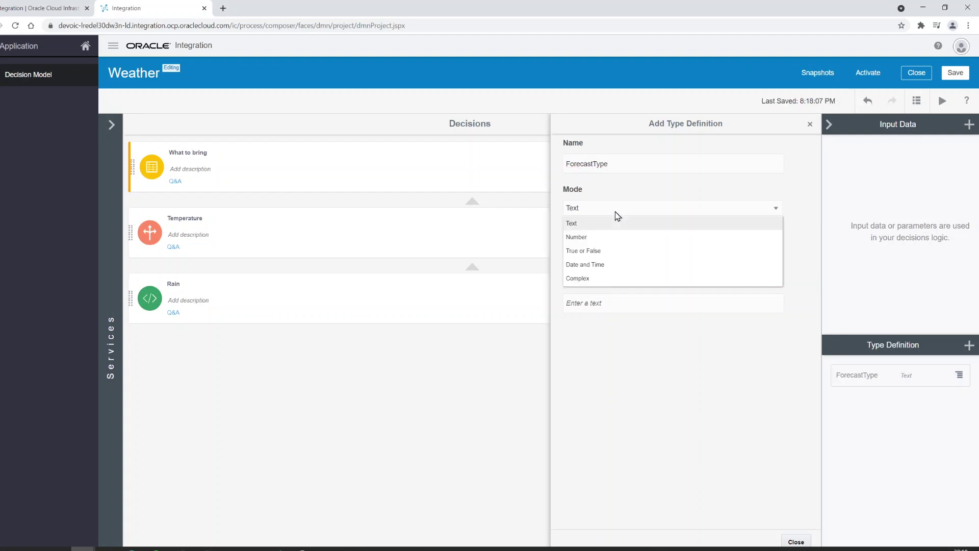
click(615, 278)
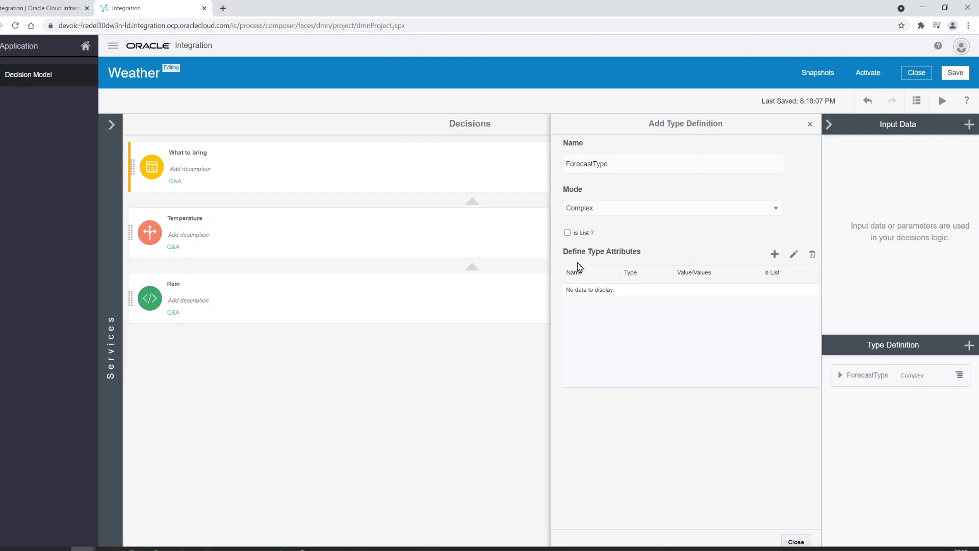
Step: Add an attribute component named Temp to the ForecastType type definition
click(774, 256)
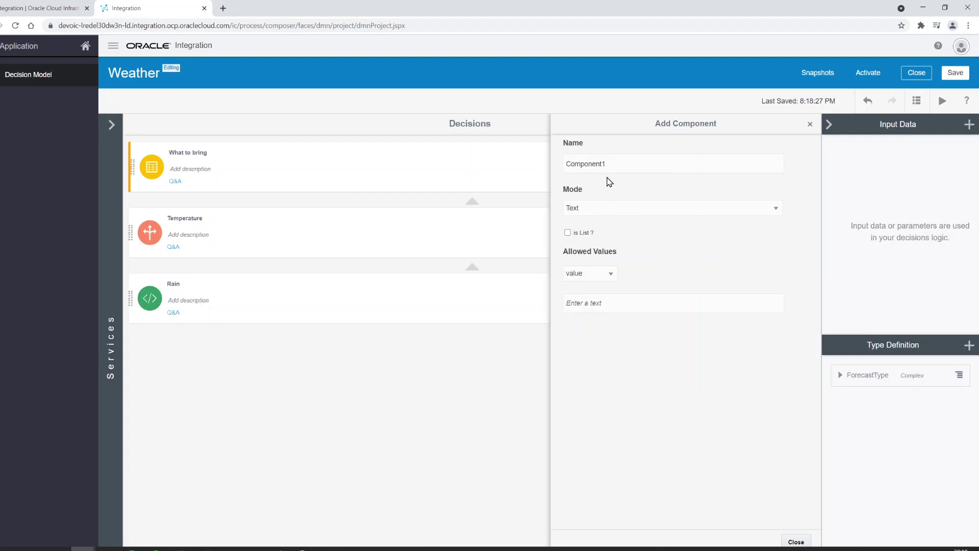
double_click(620, 162)
text(Temperature)
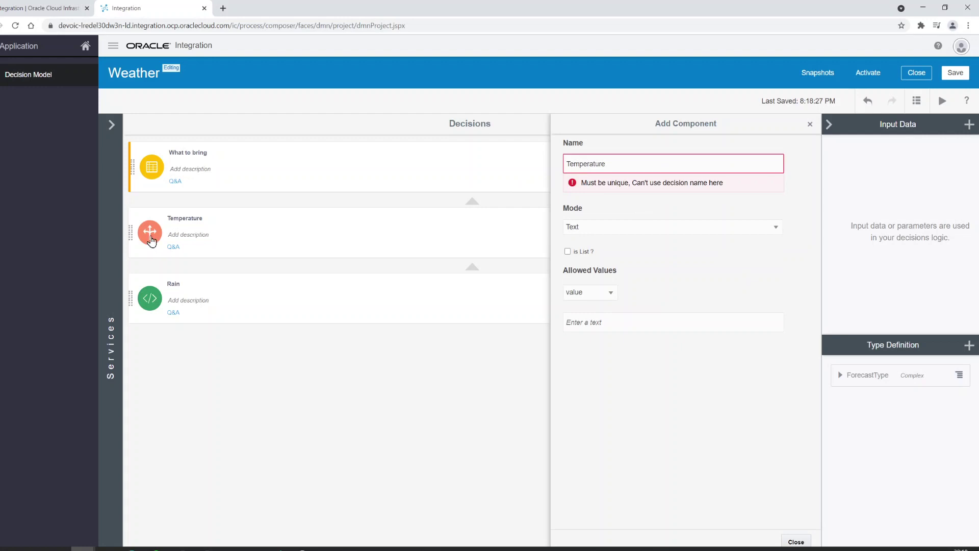
drag(646, 162, 582, 170)
key(BackSpace)
click(601, 296)
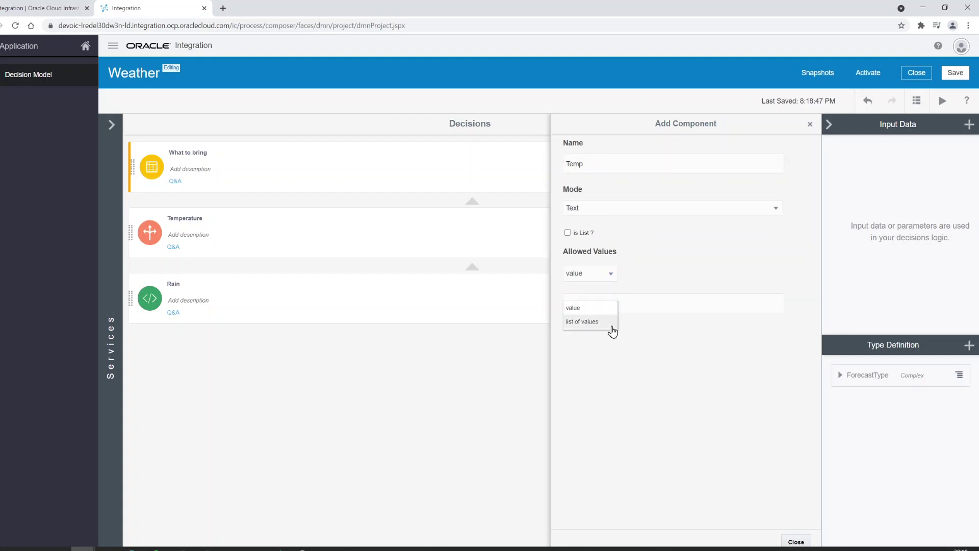
click(630, 385)
click(616, 209)
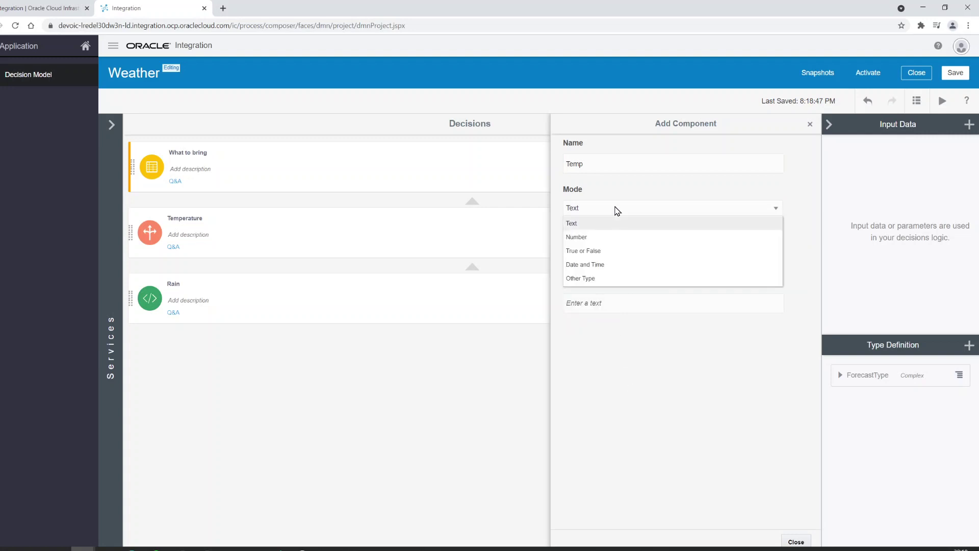
click(617, 222)
click(610, 274)
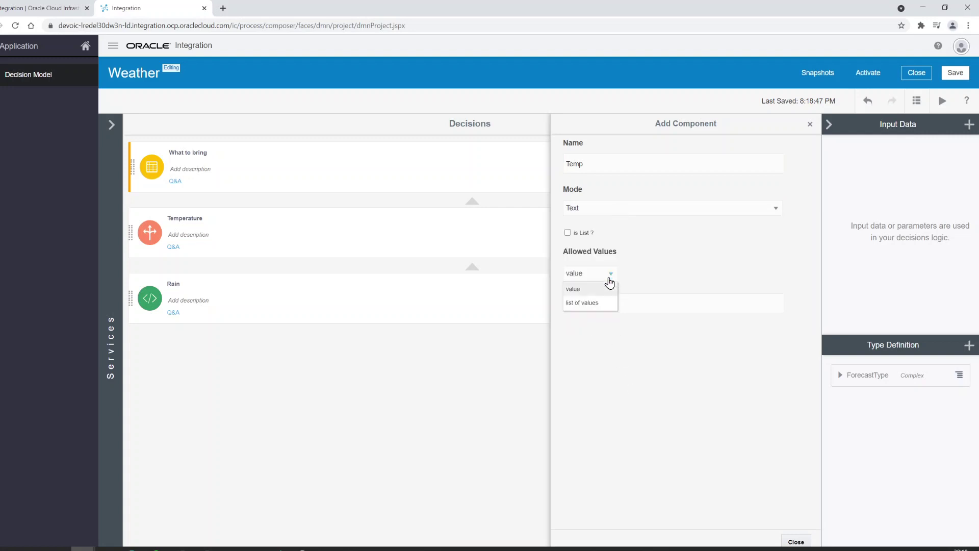
click(603, 301)
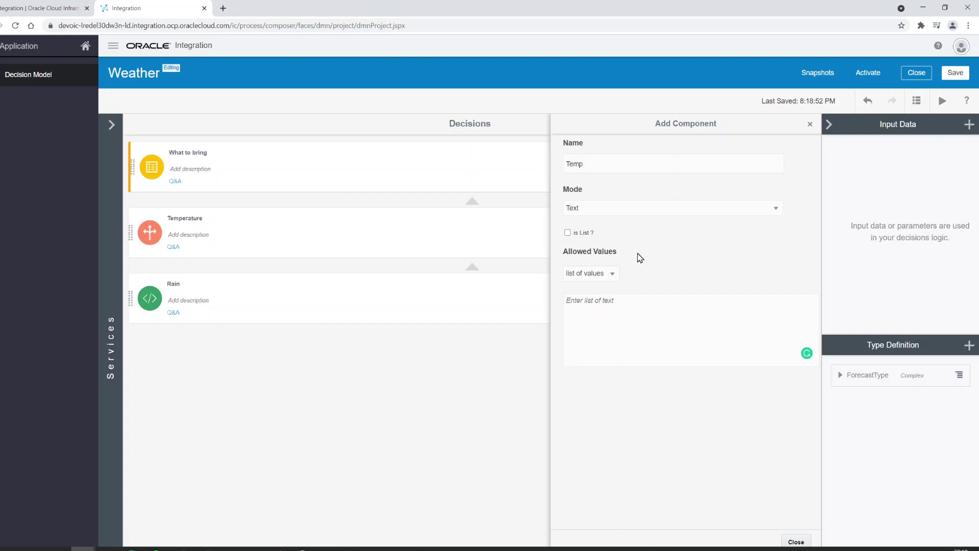
click(611, 274)
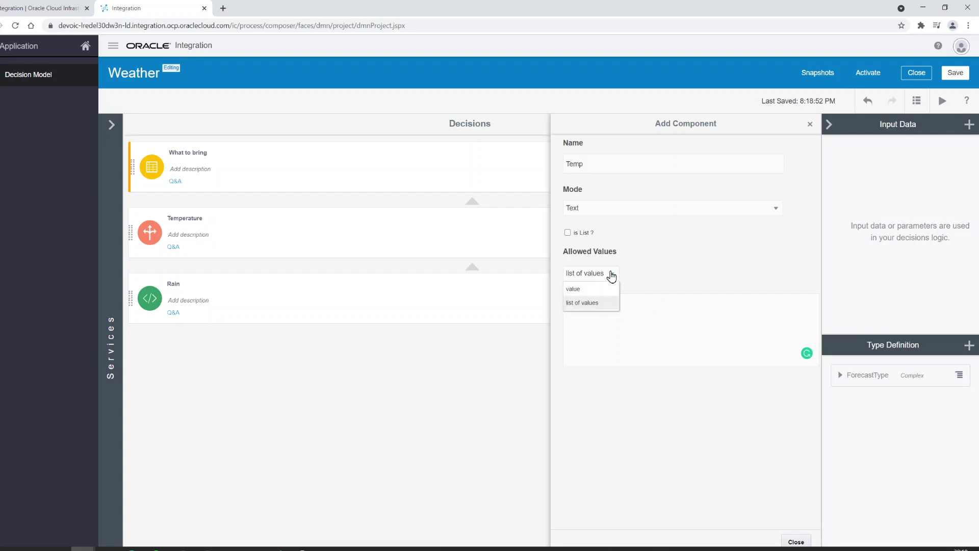
click(595, 286)
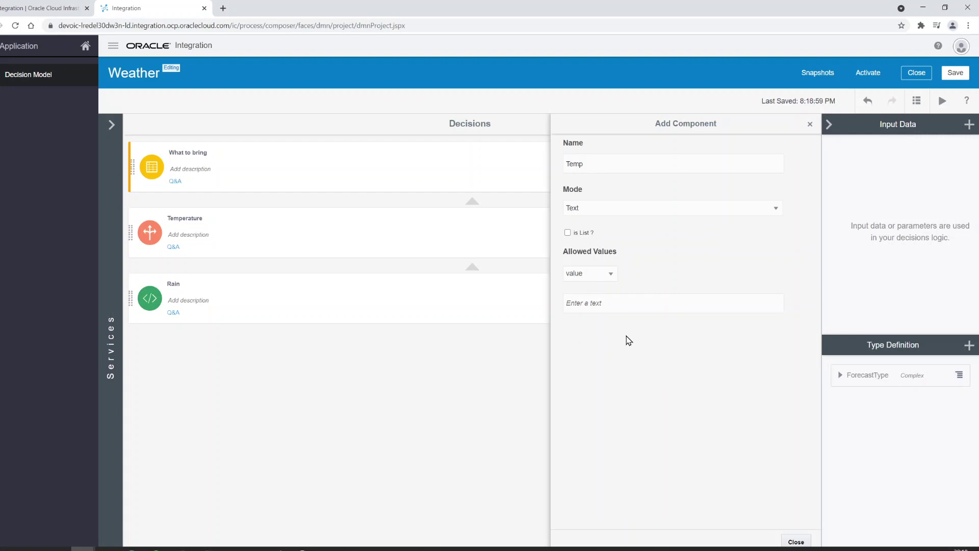
Step: Set the Temp component's mode to Number, keep its allowed-values option at value, and return to the ForecastType definition
click(668, 209)
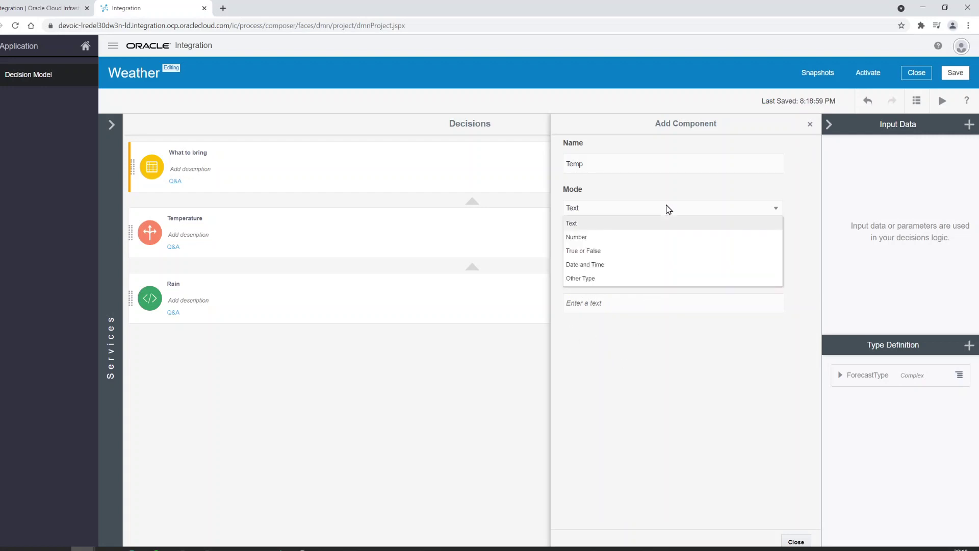
click(625, 237)
click(608, 275)
click(609, 275)
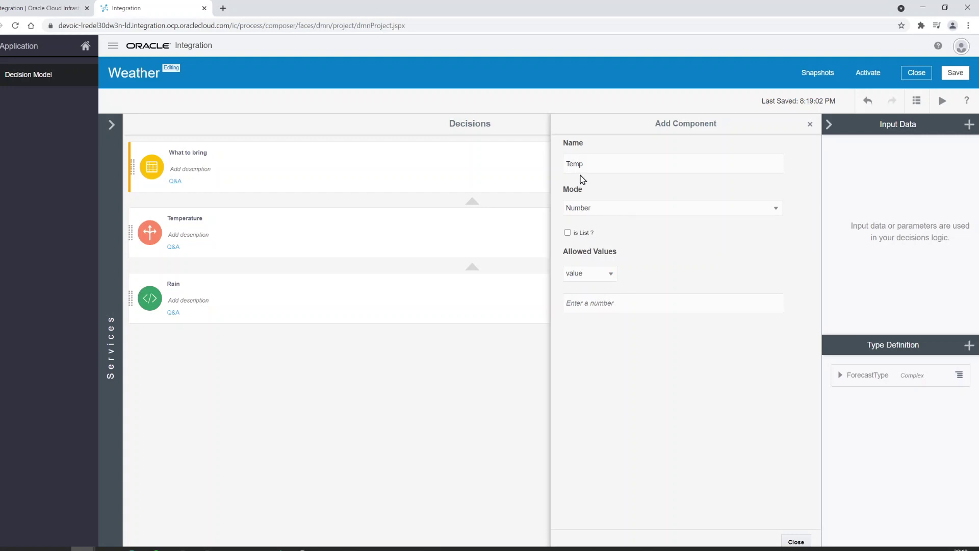
click(609, 274)
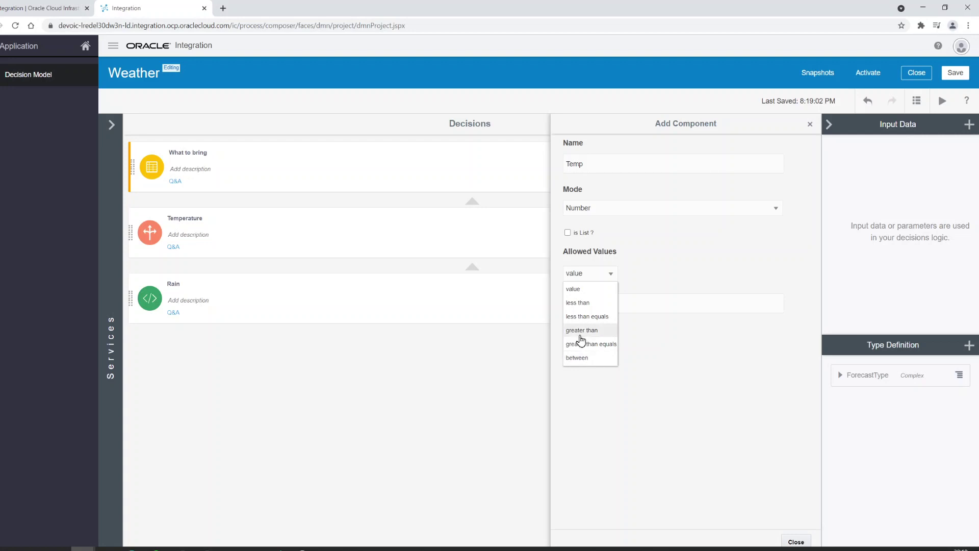
click(595, 288)
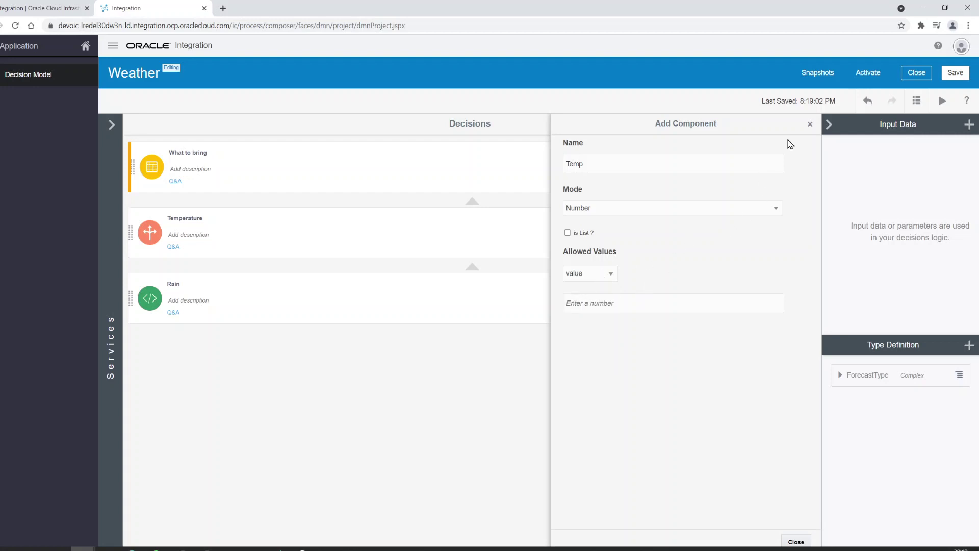
click(810, 124)
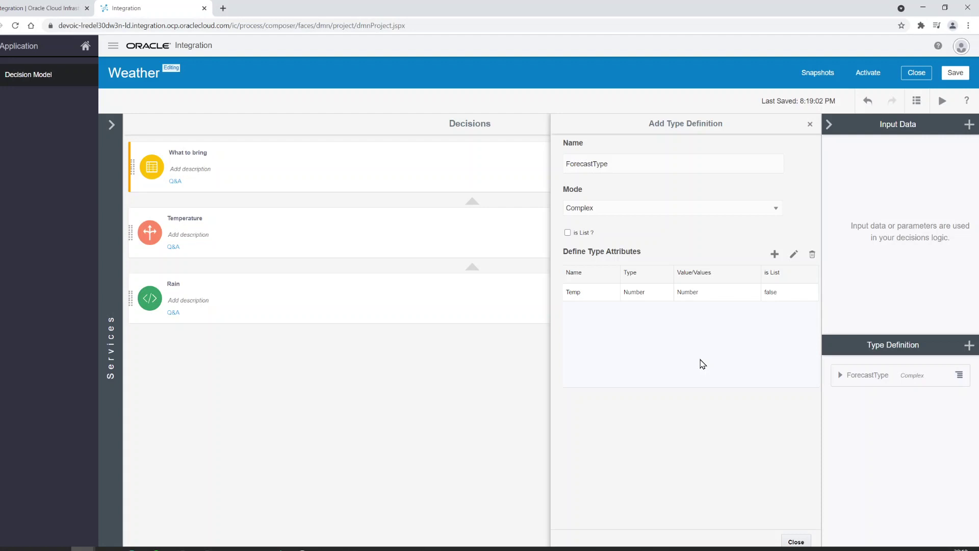
Step: Add a Number attribute component named Precipitation to ForecastType and close the type definition
click(775, 254)
drag(609, 163, 487, 164)
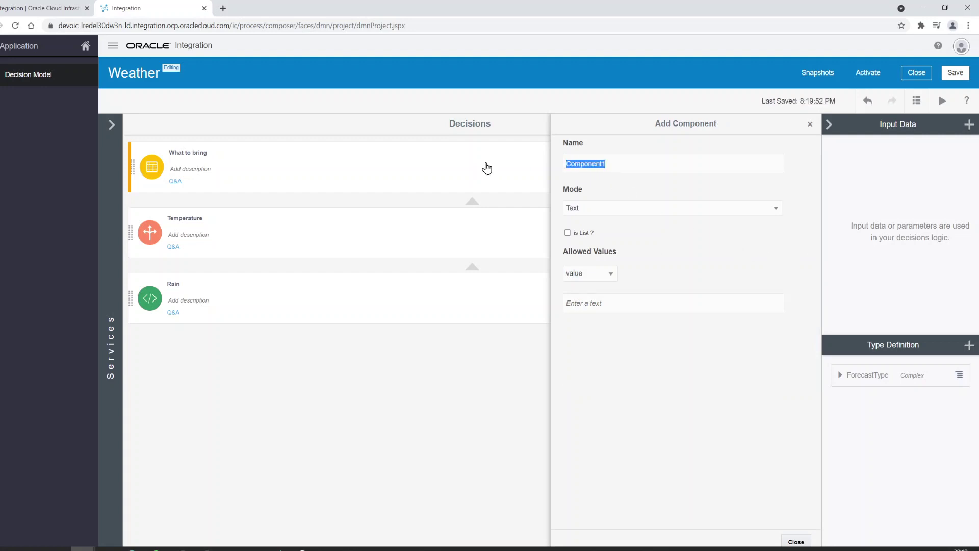
text(Precipitation)
click(675, 211)
click(641, 238)
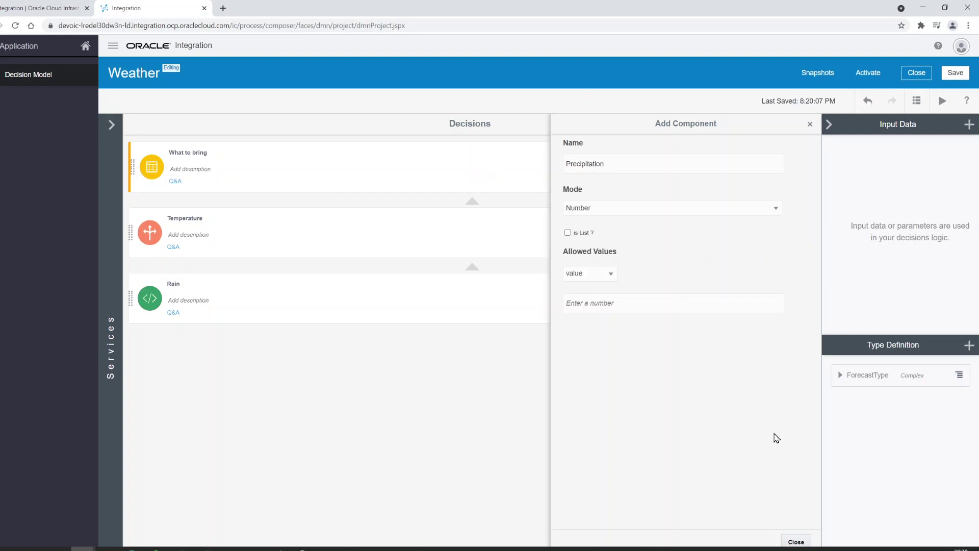
click(605, 273)
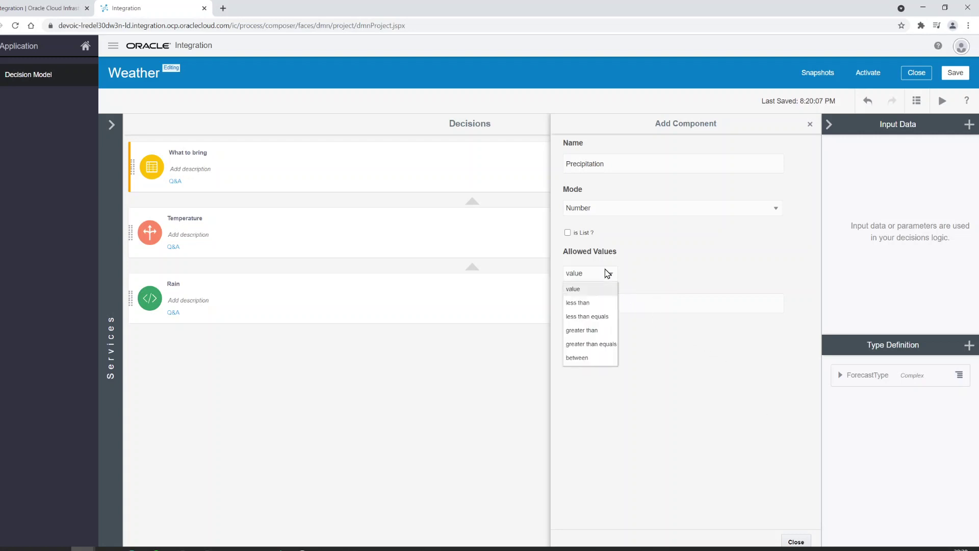
click(605, 274)
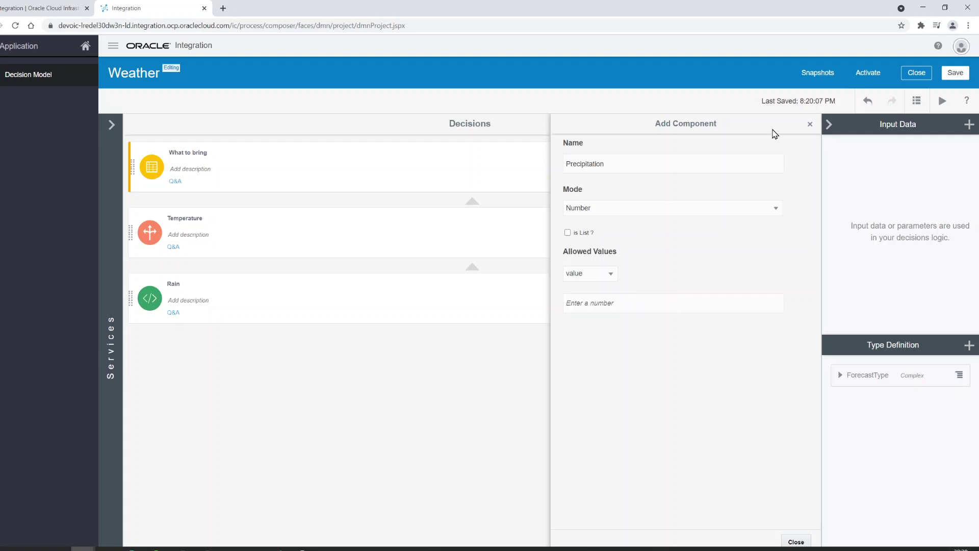
click(810, 126)
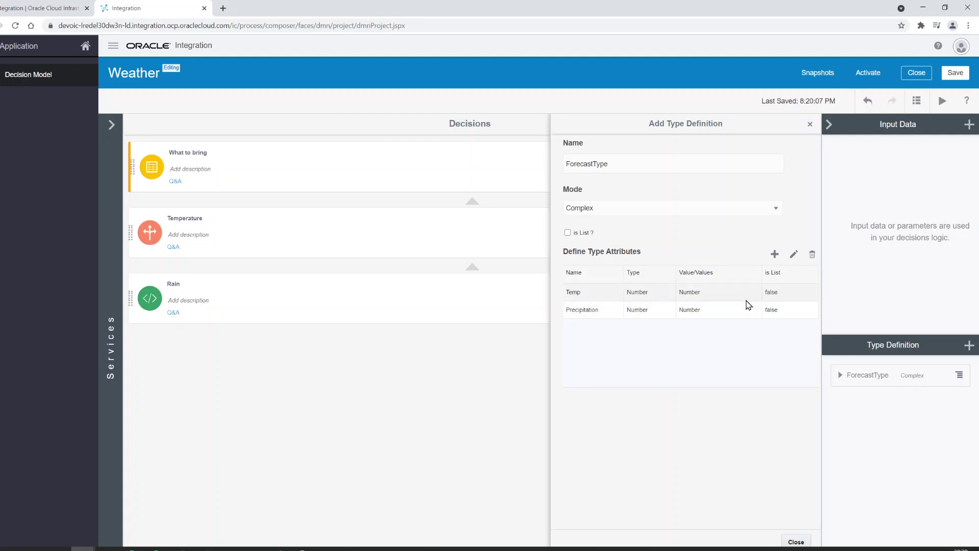
click(788, 543)
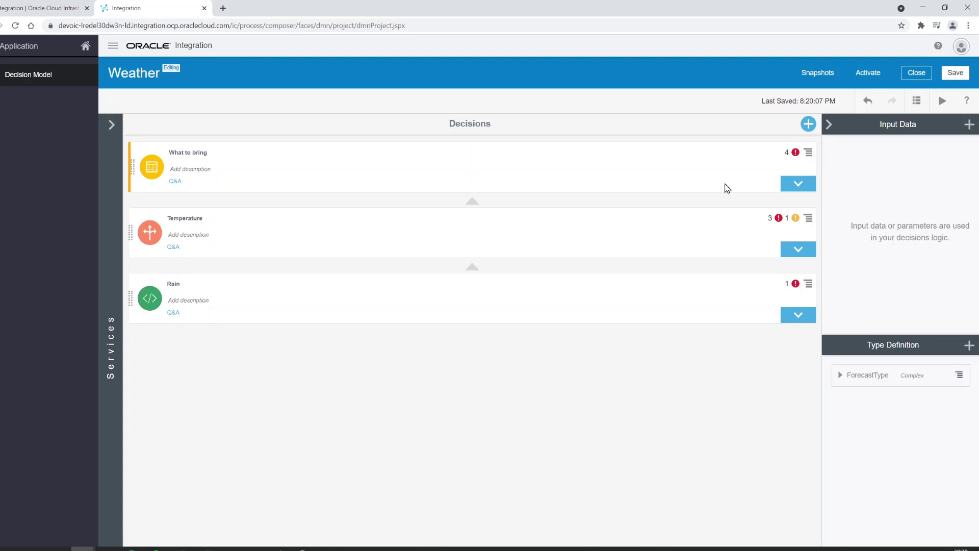
Step: Add an input data item named Forecast with mode Other Type, using the ForecastType definition
click(967, 125)
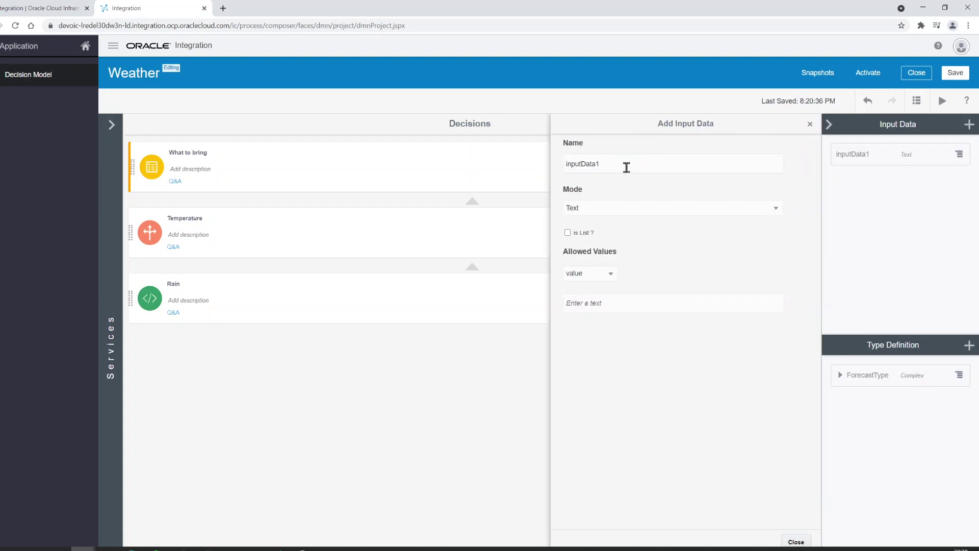
drag(626, 168, 505, 160)
text(Forecast)
click(654, 211)
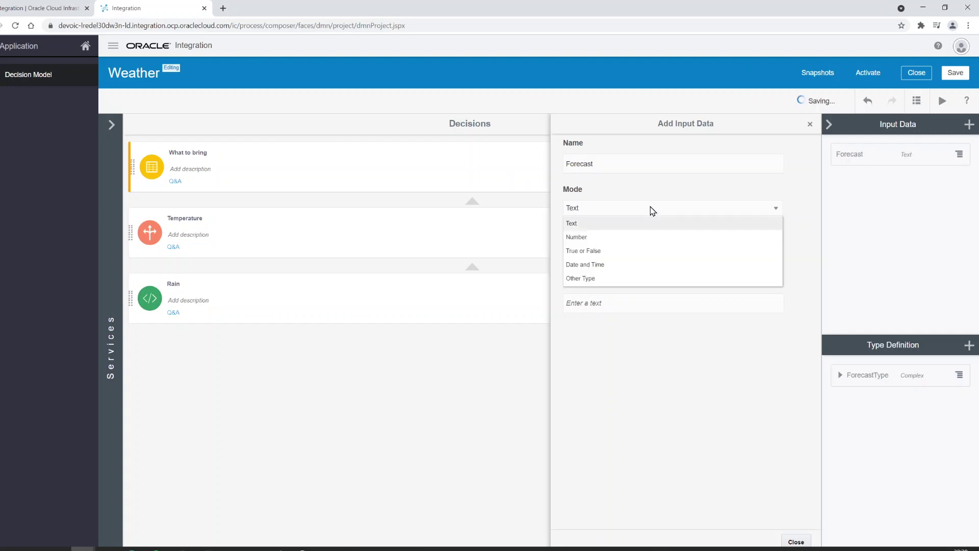
click(593, 279)
click(627, 248)
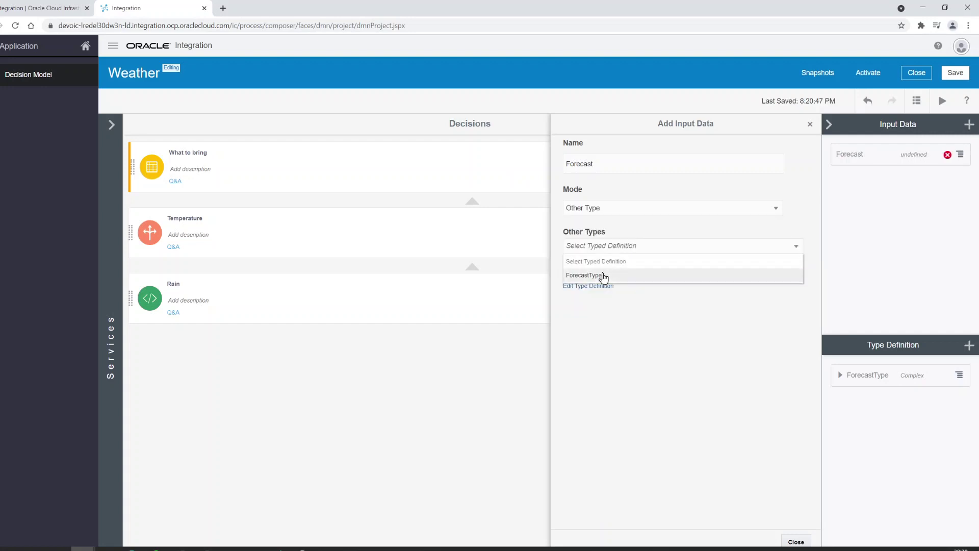
click(584, 276)
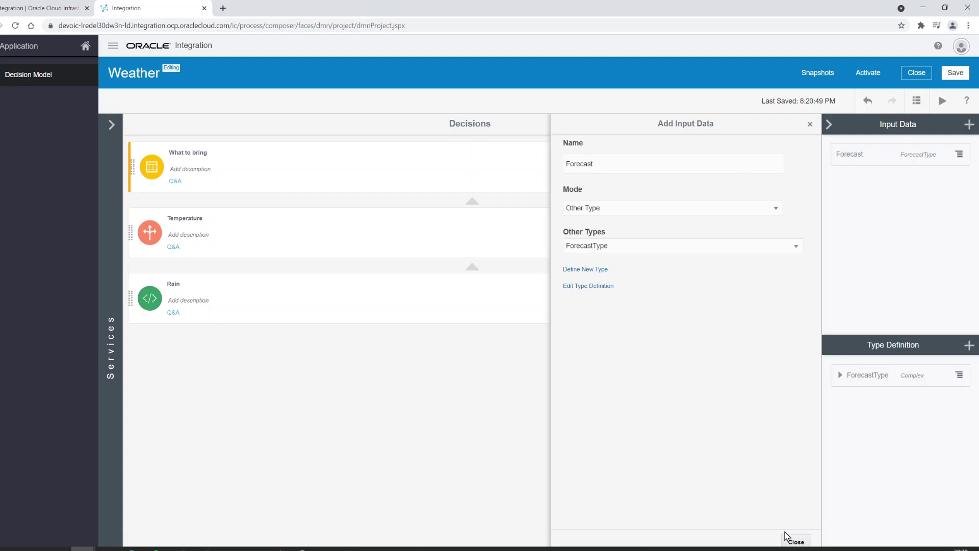
click(795, 541)
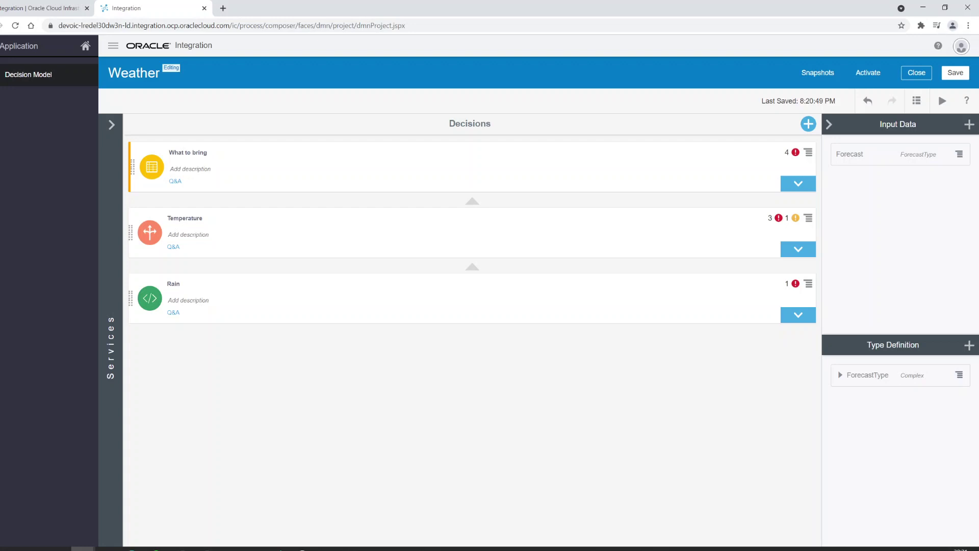
Step: Enter the expression Forecast.Precipitation>75 in the Rain decision
click(793, 318)
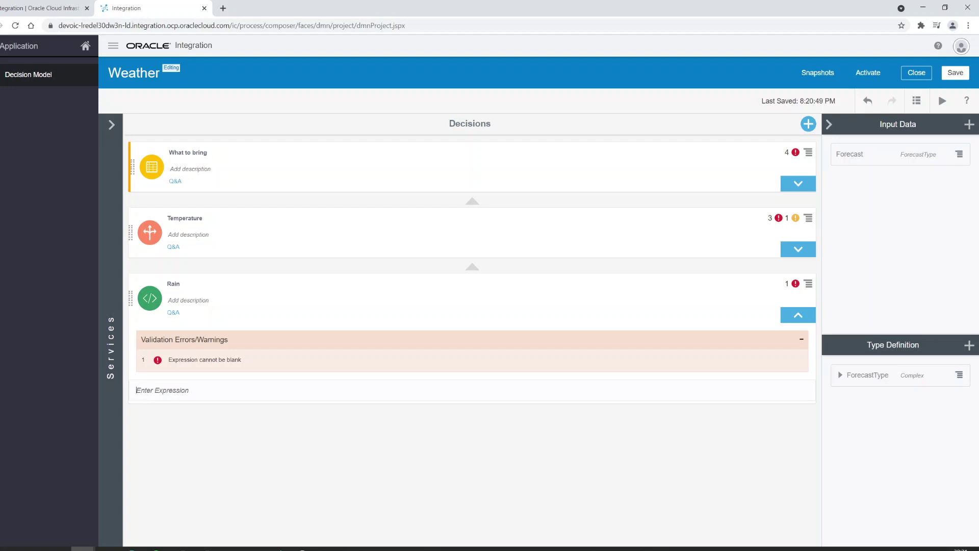
text(Forecast.)
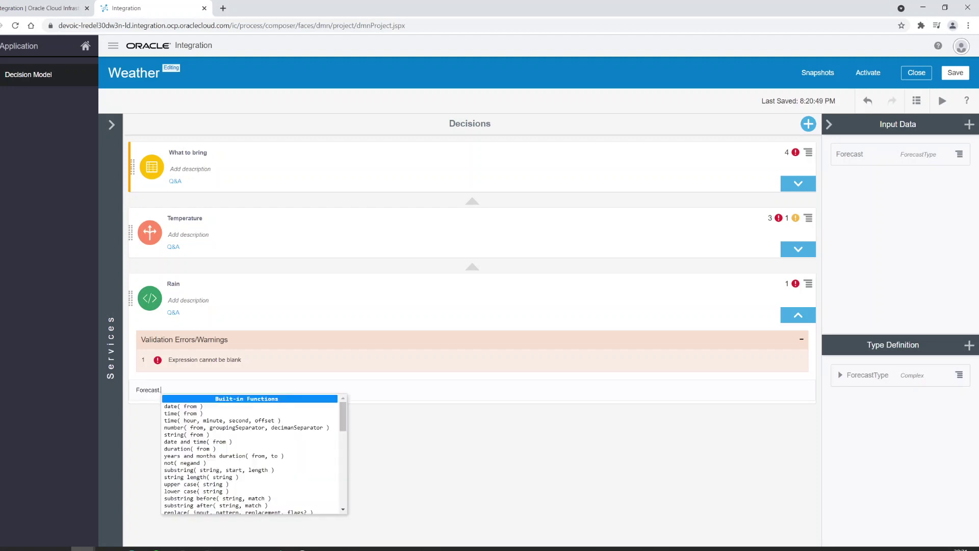
text(P)
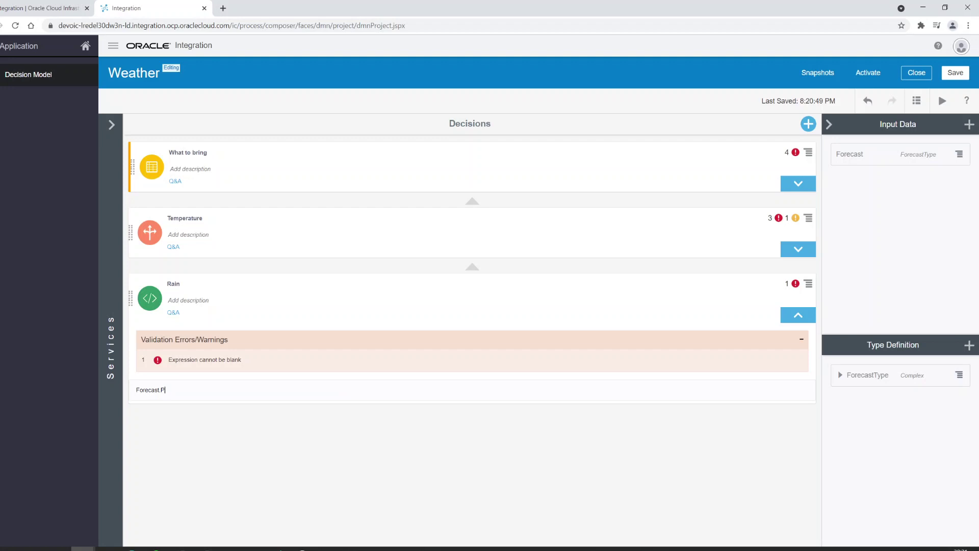
text(reci)
text(pitation>)
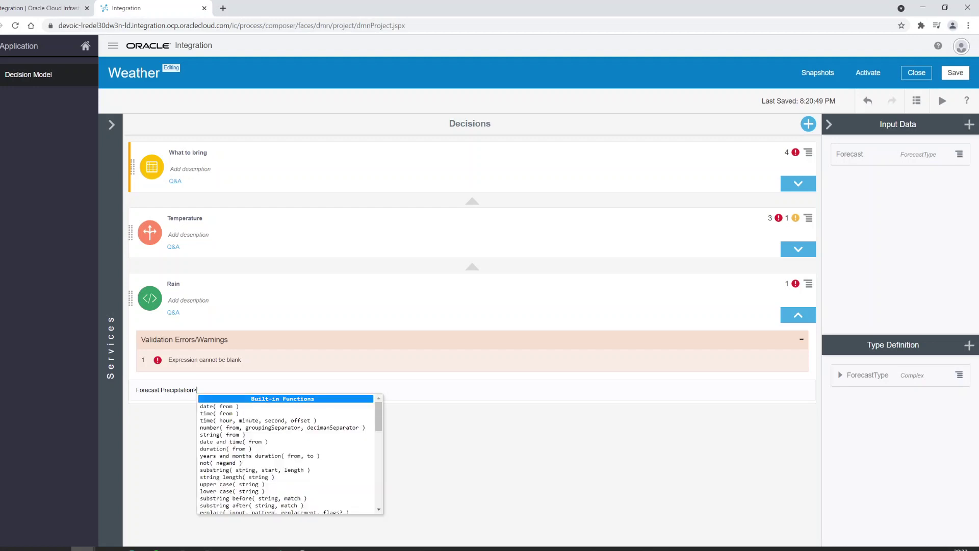
text(75)
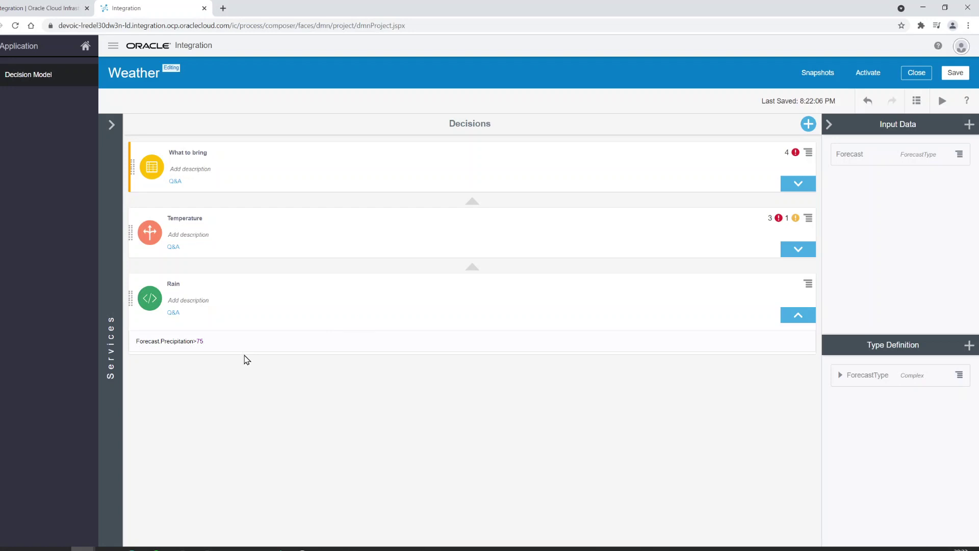
click(448, 339)
Step: Expand the Temperature decision's logic and the attributes of the ForecastType definition
click(798, 249)
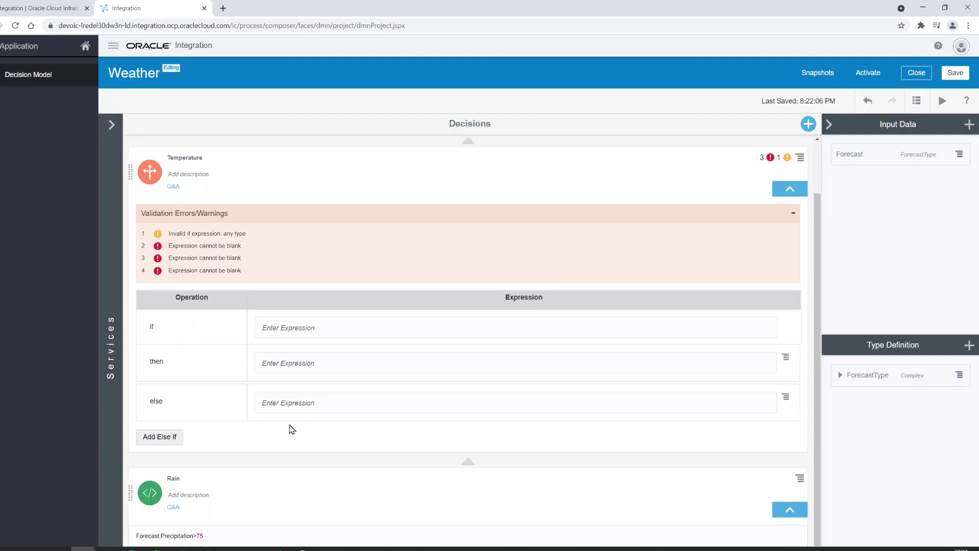
click(959, 377)
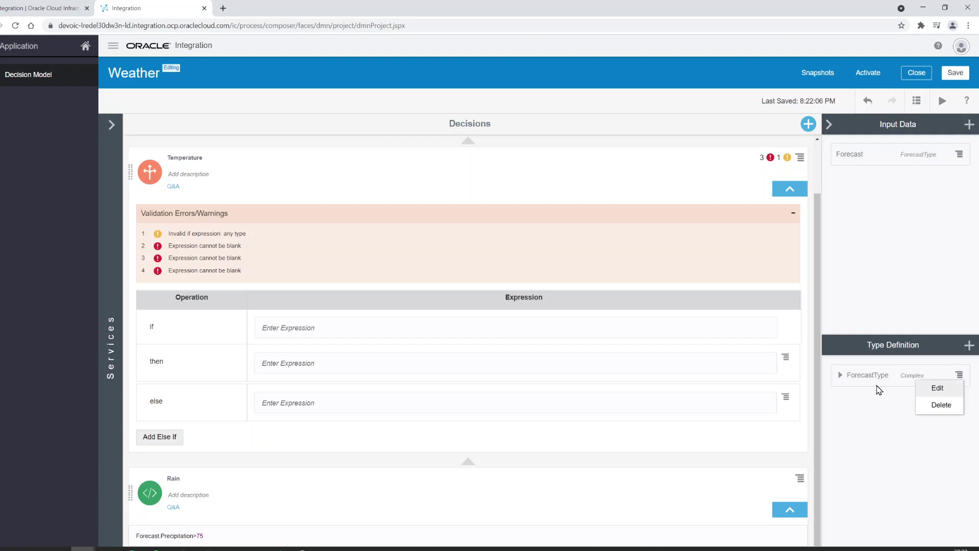
click(840, 375)
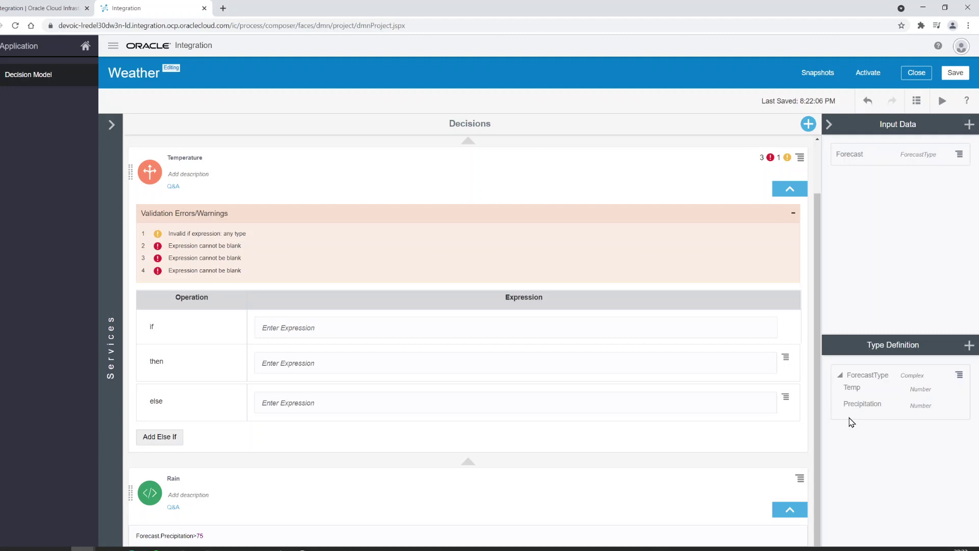
Step: Replace Precipitation in the Rain expression with Pre and insert the suggested variable Forecast.Precipitation
click(162, 535)
key(Delete)
key(Delete)
key(Delete)
key(Delete)
key(Delete)
key(Delete)
key(Delete)
key(Delete)
key(Delete)
key(Delete)
key(Delete)
key(Delete)
key(Delete)
text(Pre)
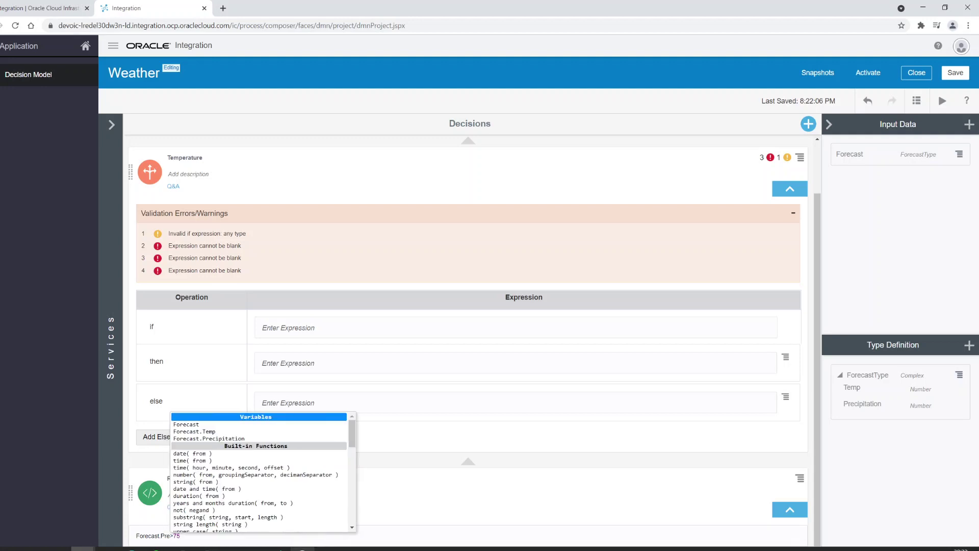
key(Down)
key(Down)
key(Down)
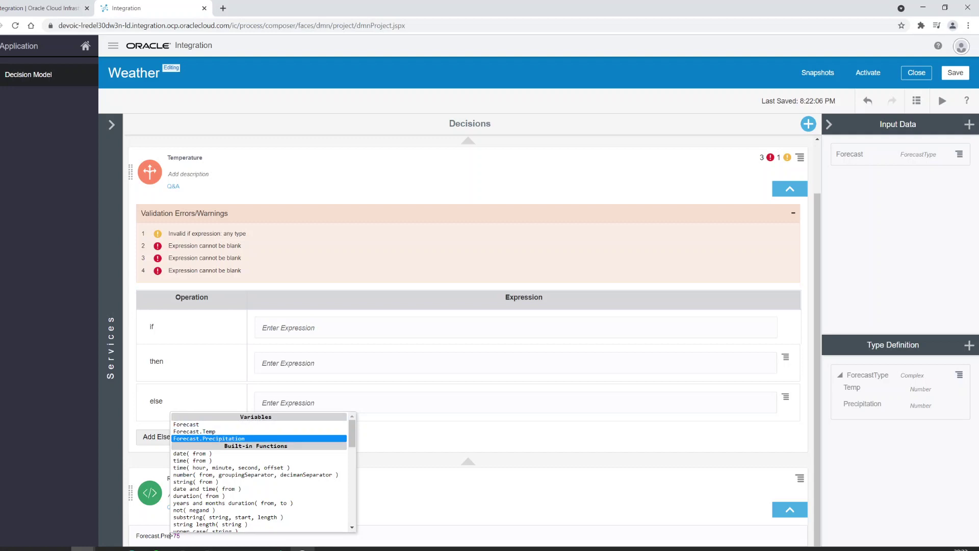
key(Return)
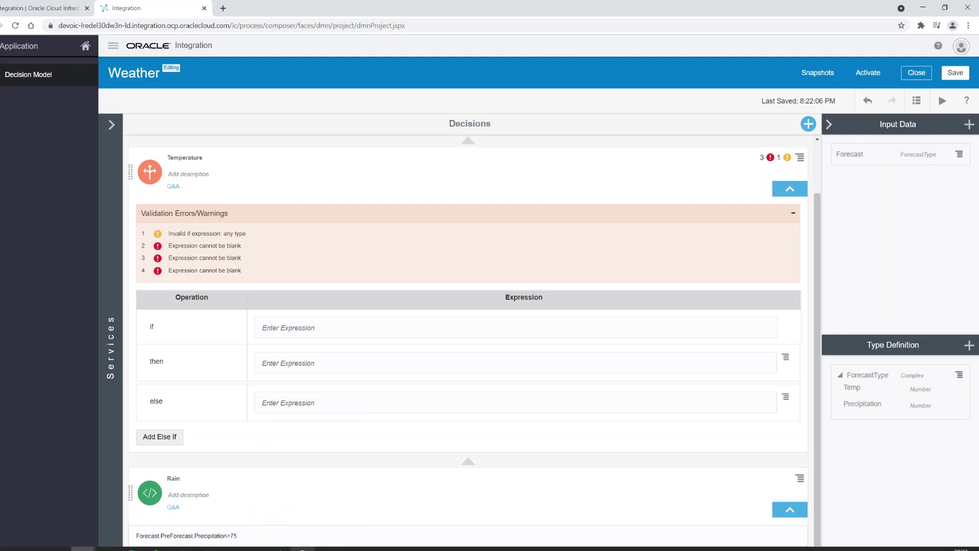
Step: Remove the duplicated text before Forecast.Precipitation in the Rain expression
key(Left)
key(Left)
key(Left)
key(BackSpace)
key(BackSpace)
key(BackSpace)
key(BackSpace)
key(BackSpace)
key(BackSpace)
key(BackSpace)
key(BackSpace)
key(BackSpace)
key(BackSpace)
key(BackSpace)
key(BackSpace)
Step: Collapse the Rain decision and set the Temperature decision's if condition to Forecast.Temp>20
click(798, 513)
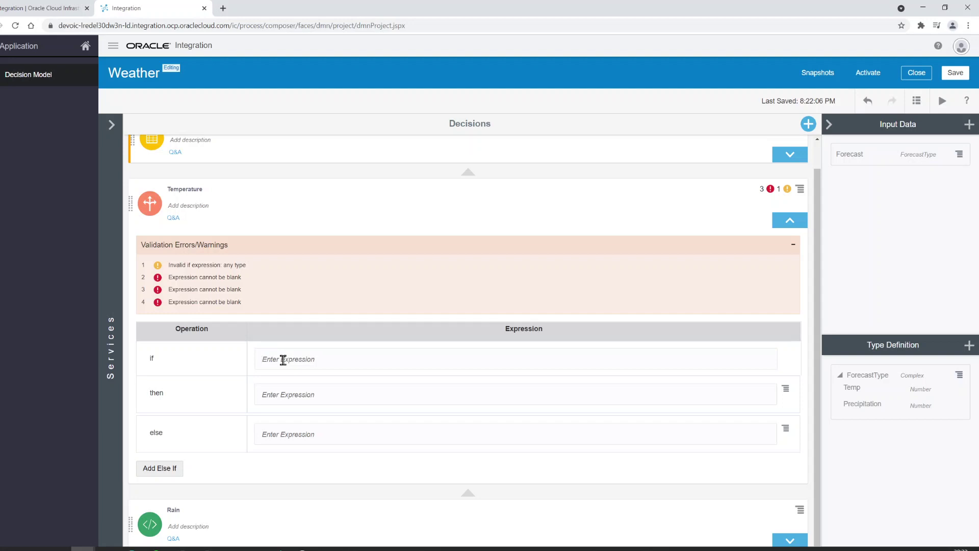
text(Forecast Temp>)
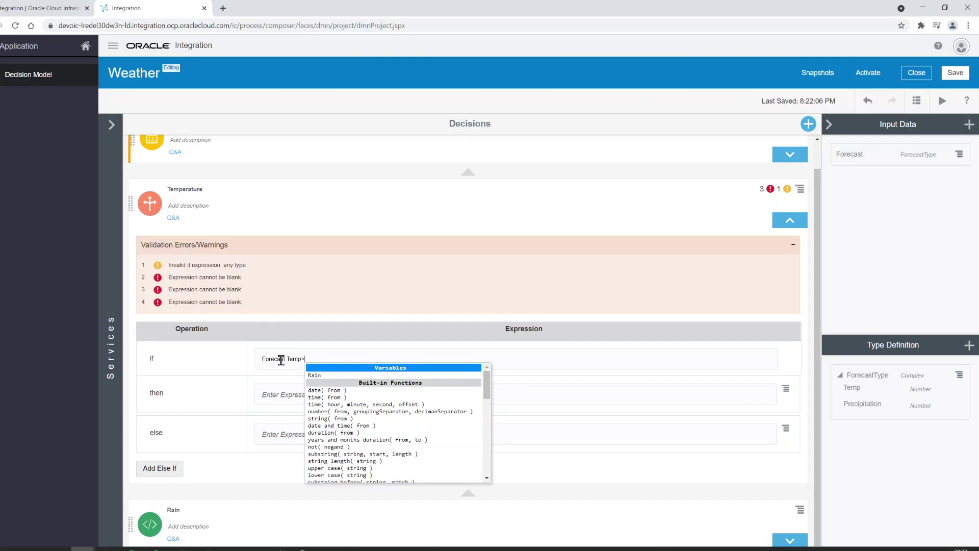
text(20)
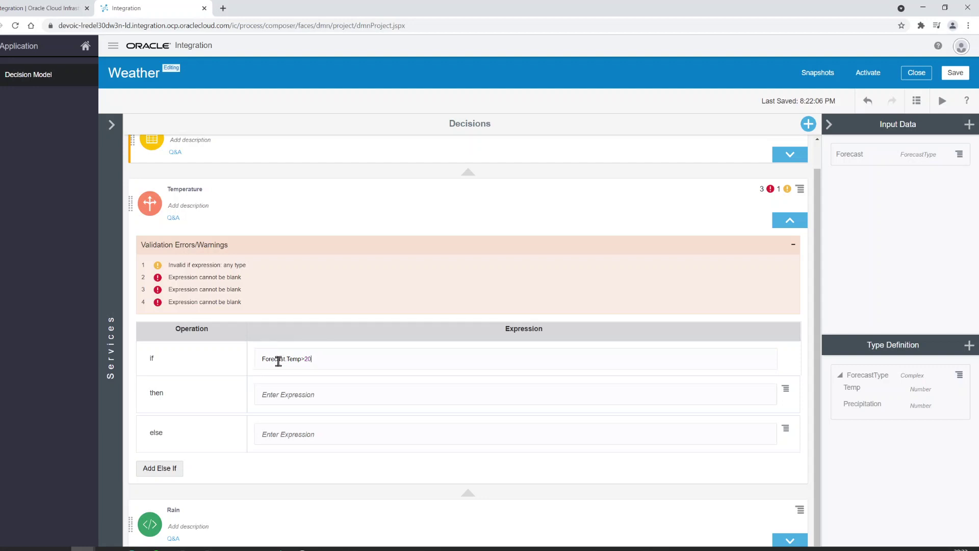
Step: Set the Temperature decision's then result to "warm" and its else result to "cold"
click(296, 396)
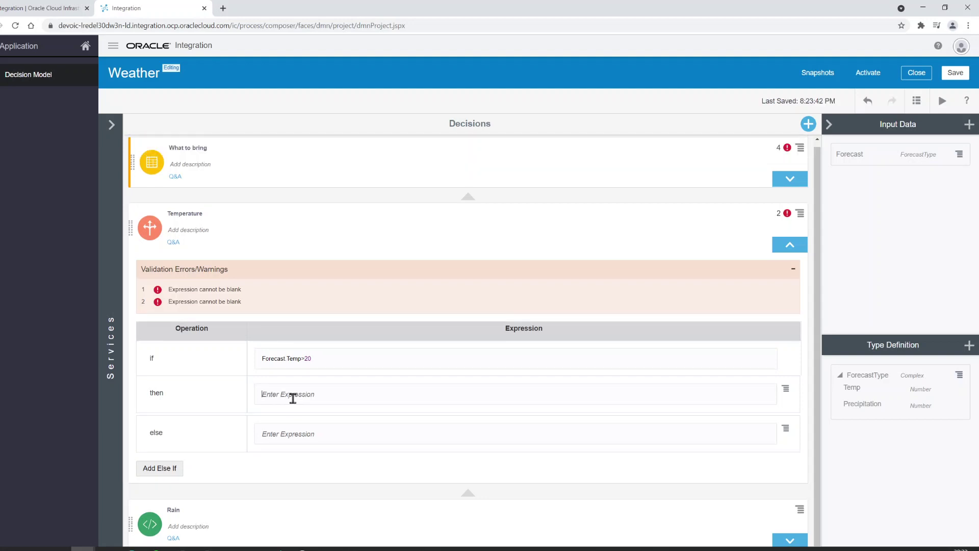
text("warm")
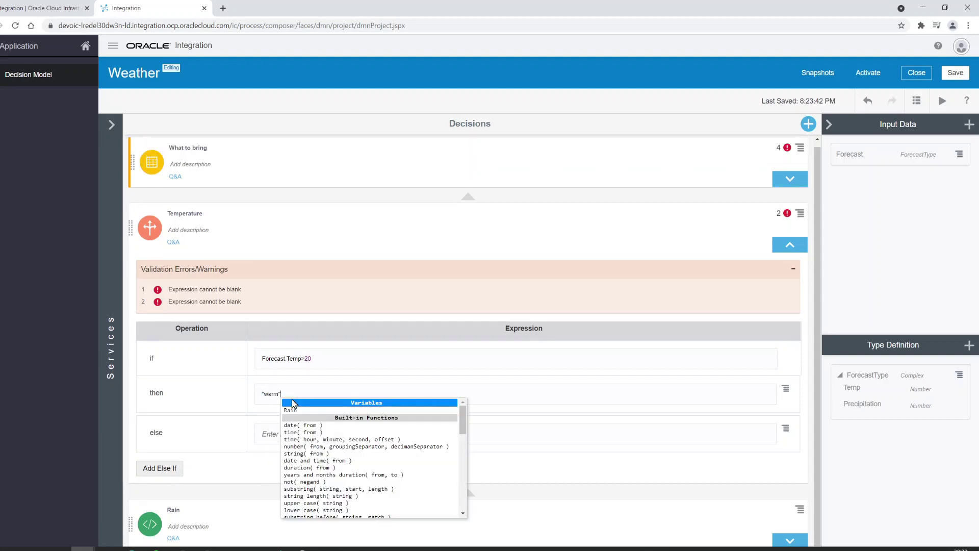
click(262, 430)
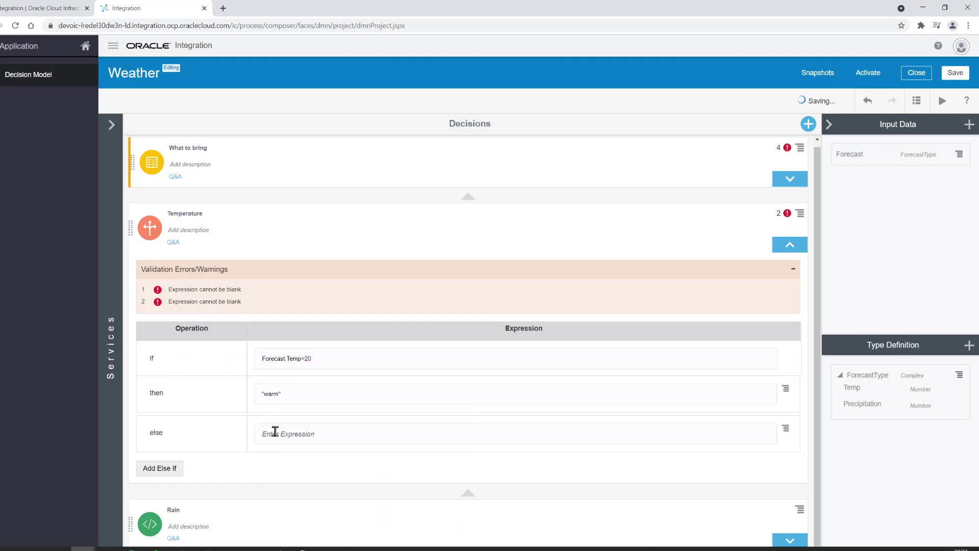
text("col)
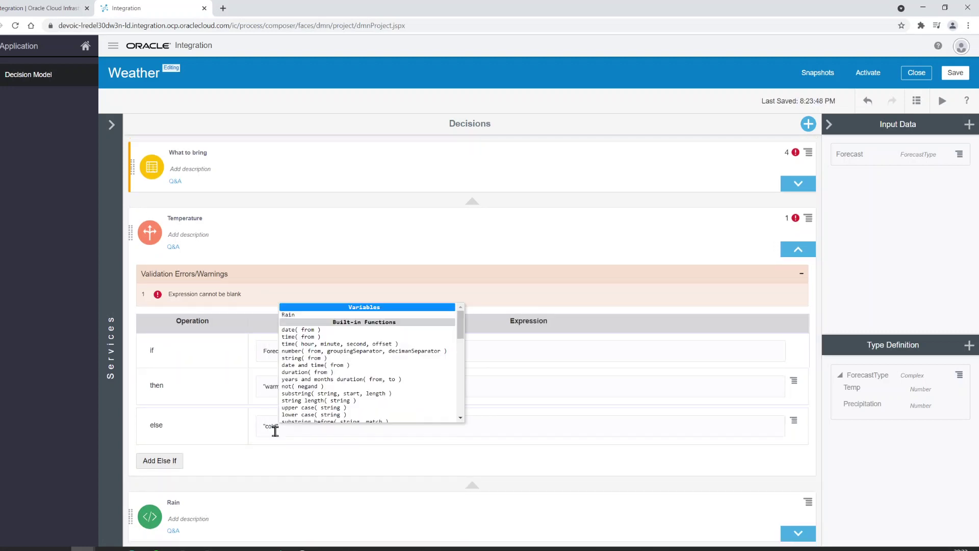
text(d")
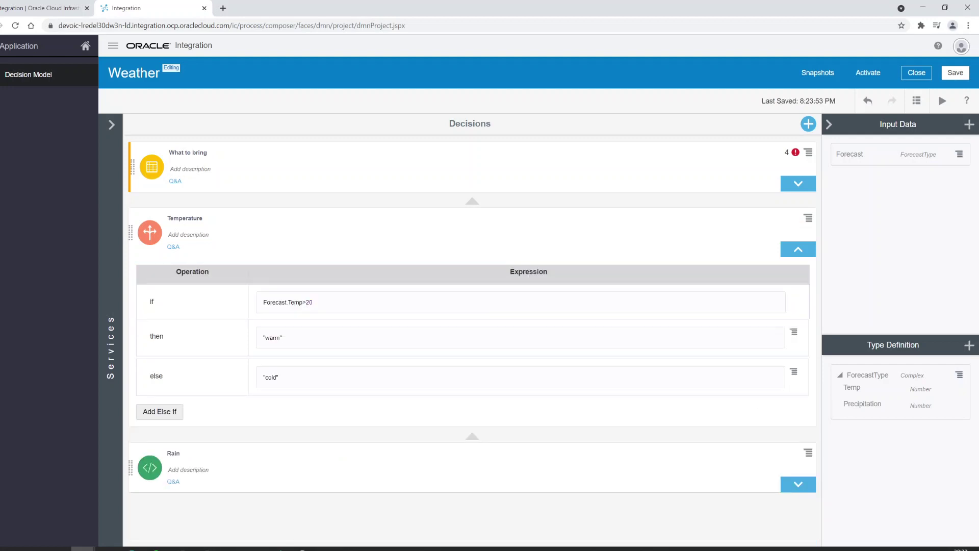
Step: Collapse the Temperature decision, review the Rain decision's expression, and collapse the ForecastType definition
click(798, 250)
click(793, 314)
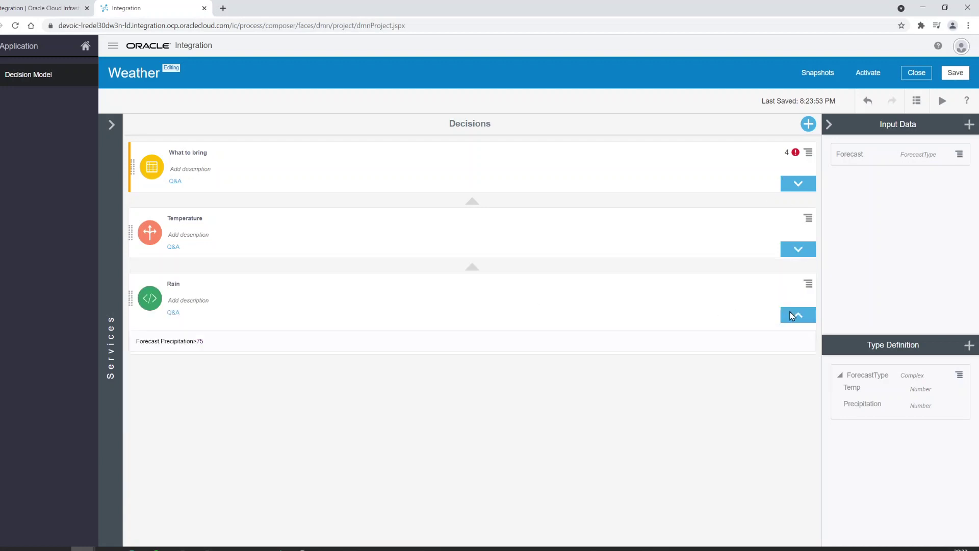
click(792, 316)
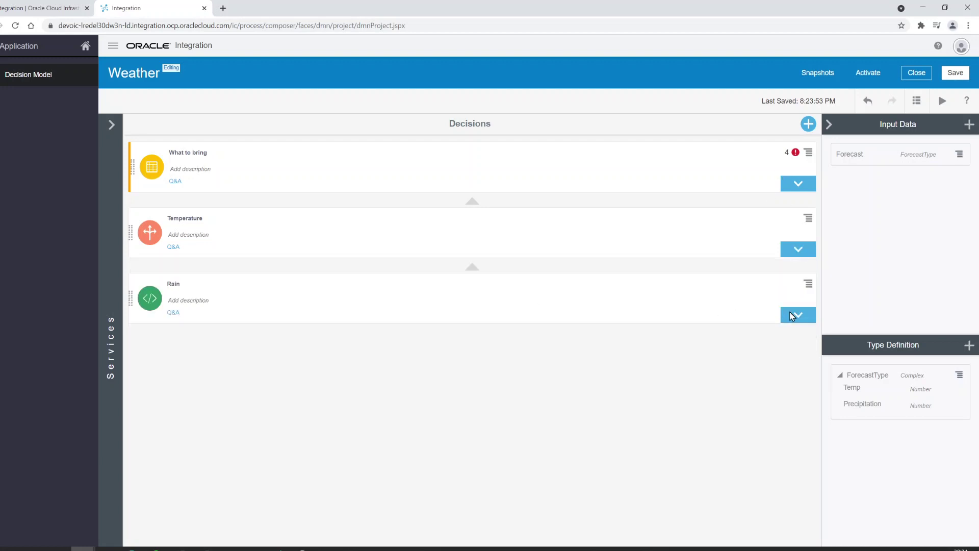
click(840, 375)
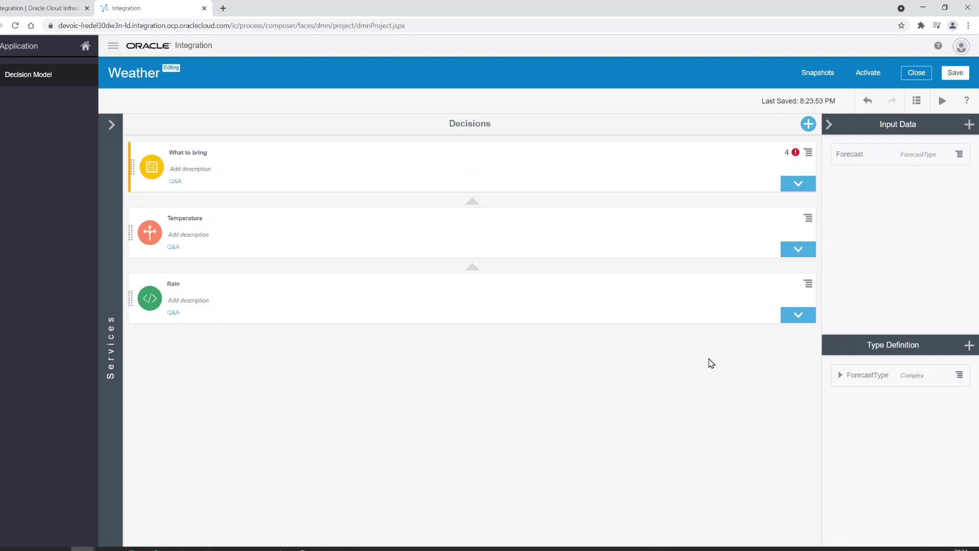
Step: Expand the What to bring decision and set its decision table's first input expression to the Temperature variable
click(798, 184)
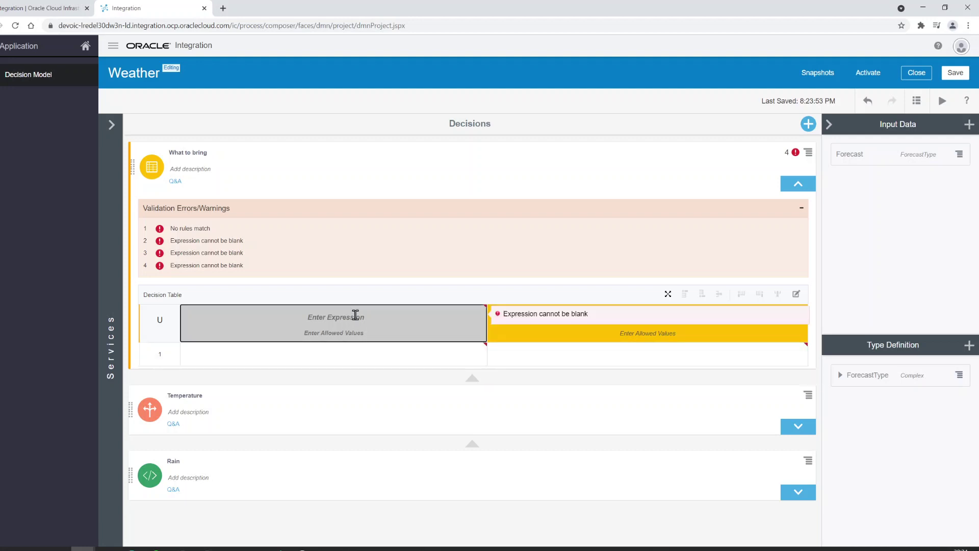
click(611, 357)
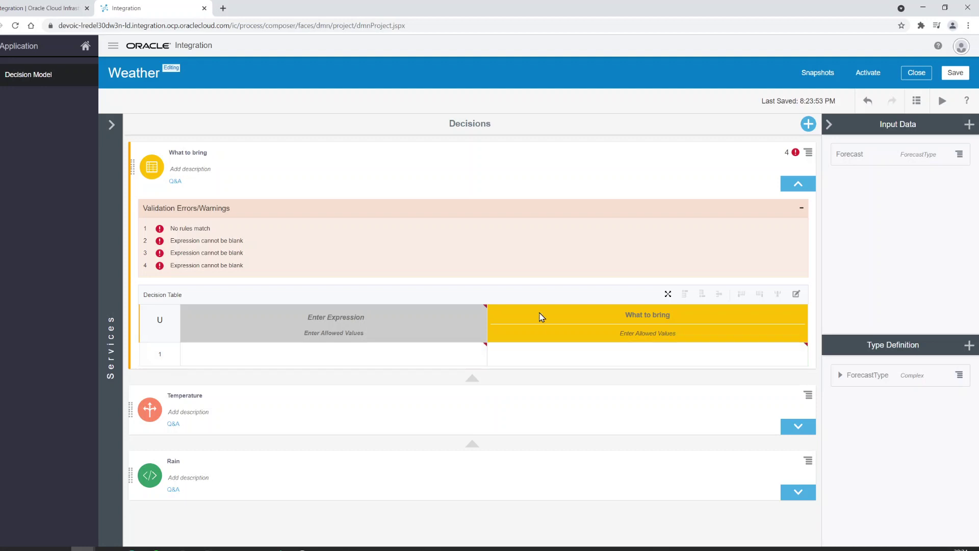
click(431, 312)
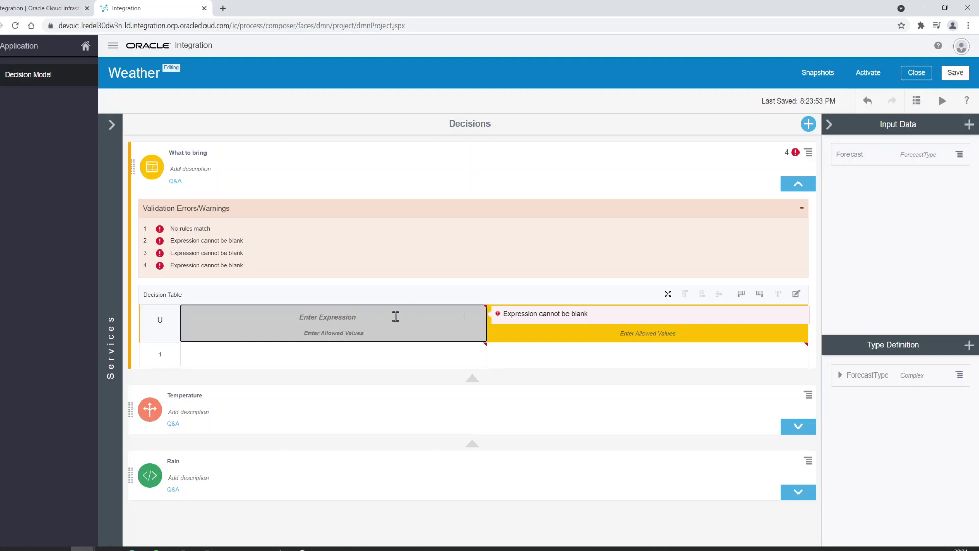
text(T)
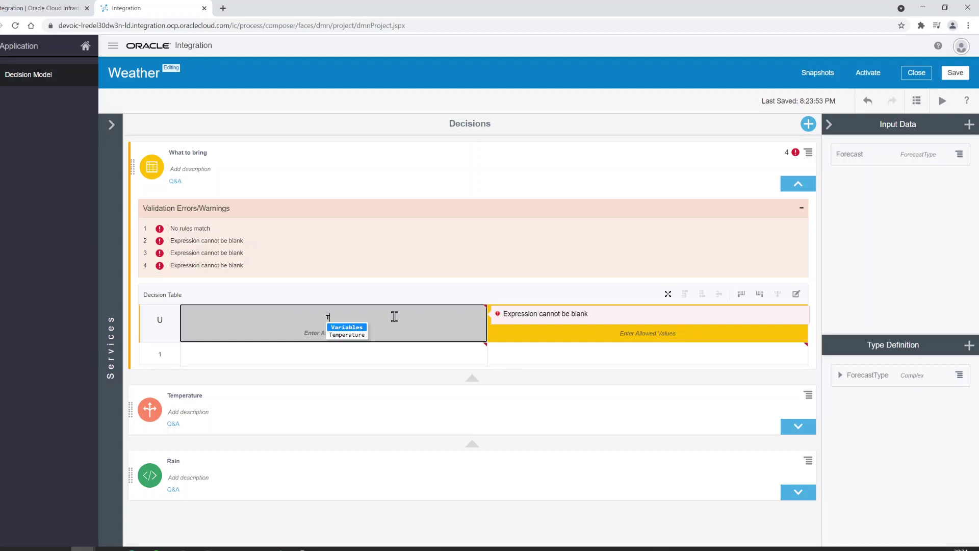
key(Down)
key(Return)
click(588, 339)
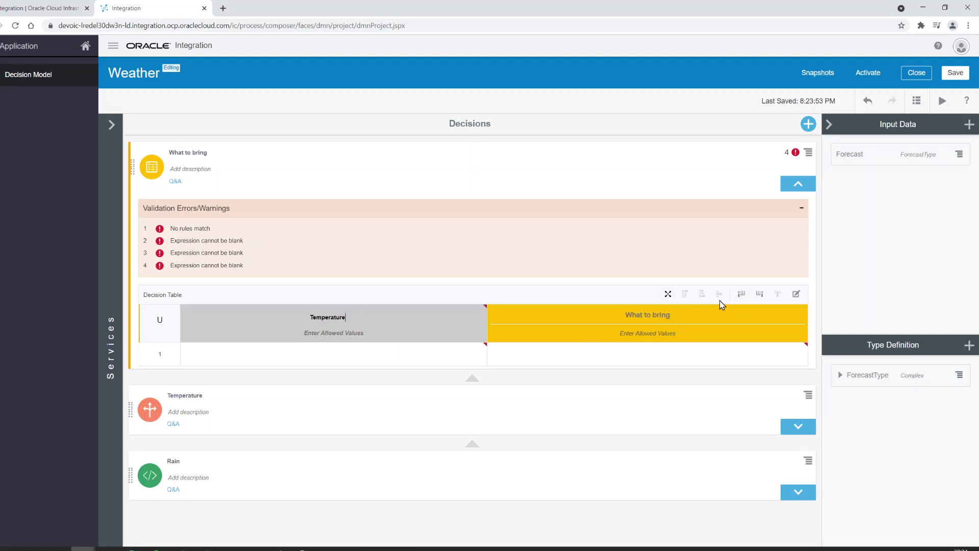
Step: Add a second input column after Temperature in the decision table and set its expression to the Rain variable
click(436, 346)
click(325, 321)
click(759, 295)
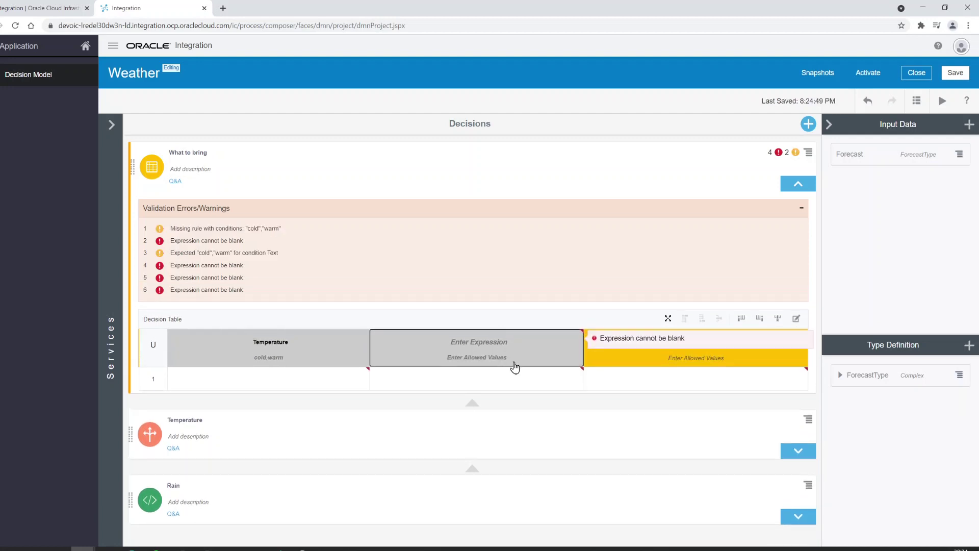
text(Rain)
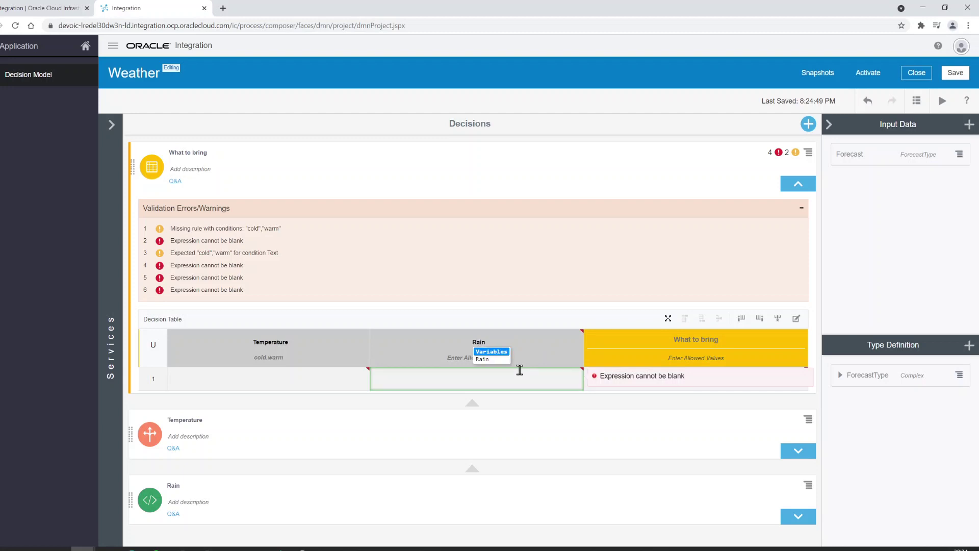
key(Down)
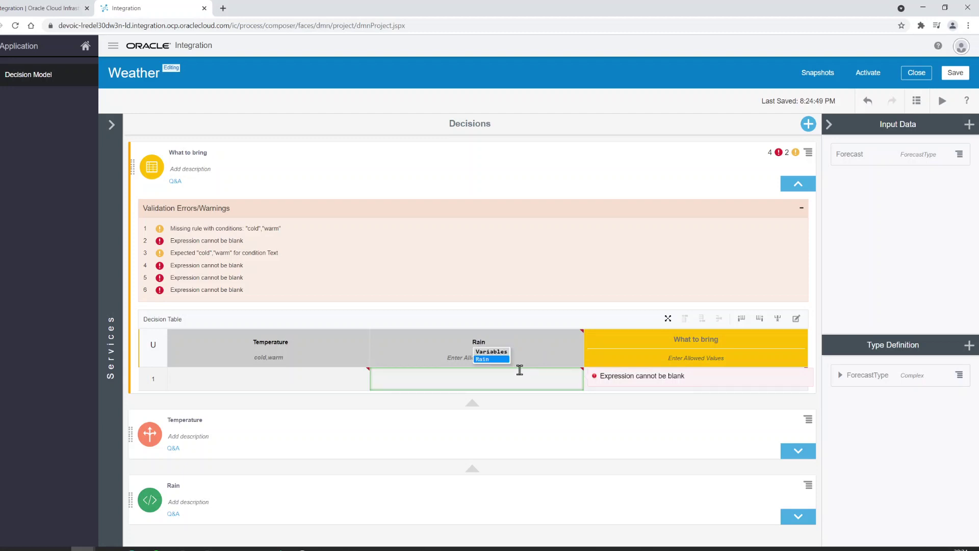
key(Return)
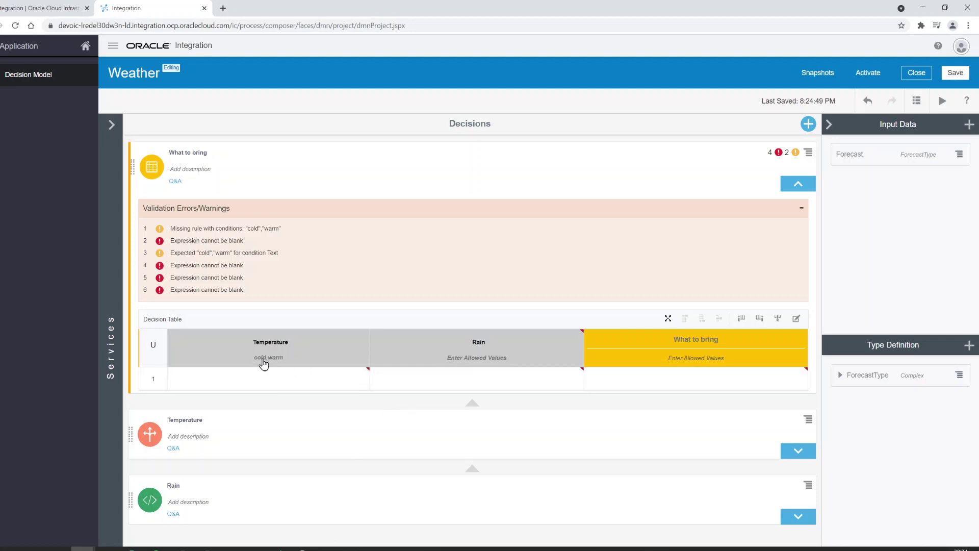
Step: Review the mode options of the decision table's Rain input and leave its settings without changes
click(464, 363)
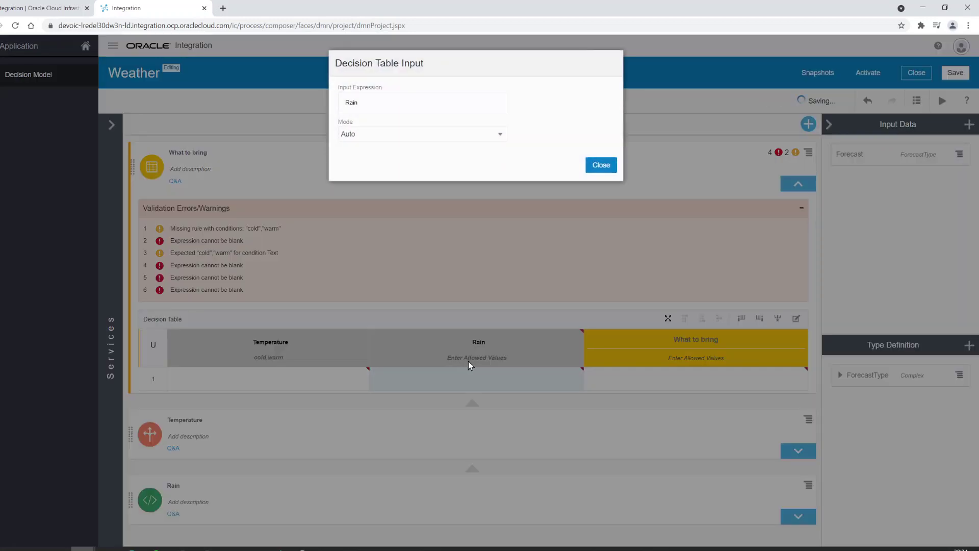
click(428, 138)
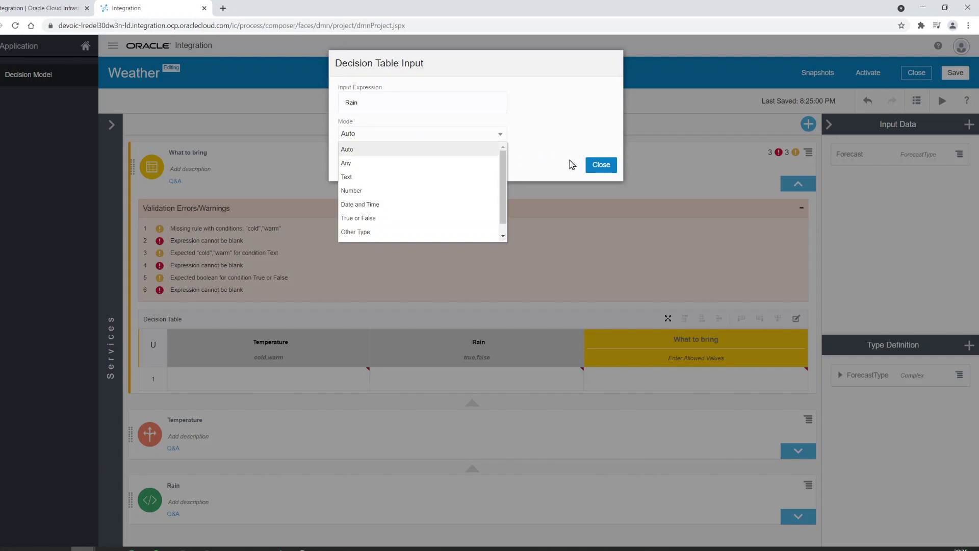
click(601, 165)
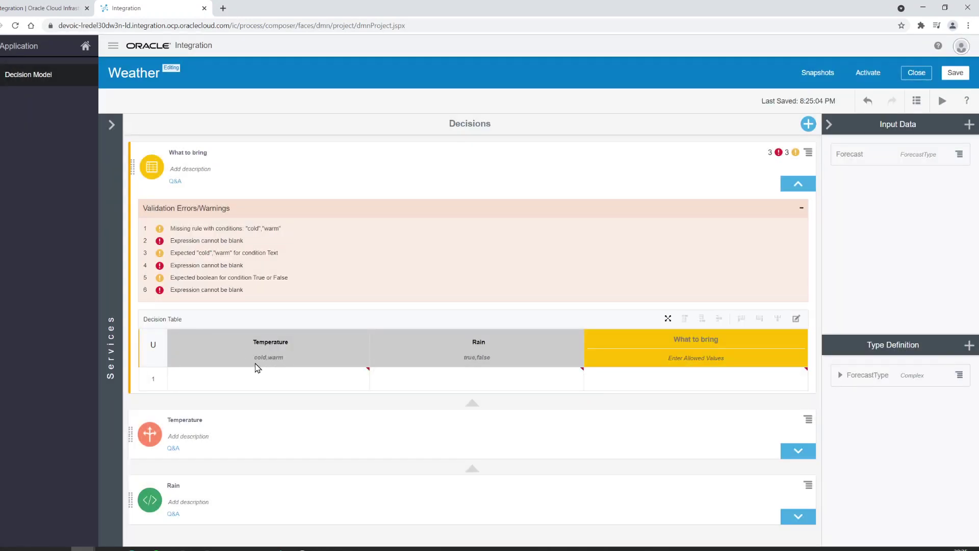
Step: Check which values the first rule's Temperature cell expects in the decision table
click(473, 371)
click(275, 384)
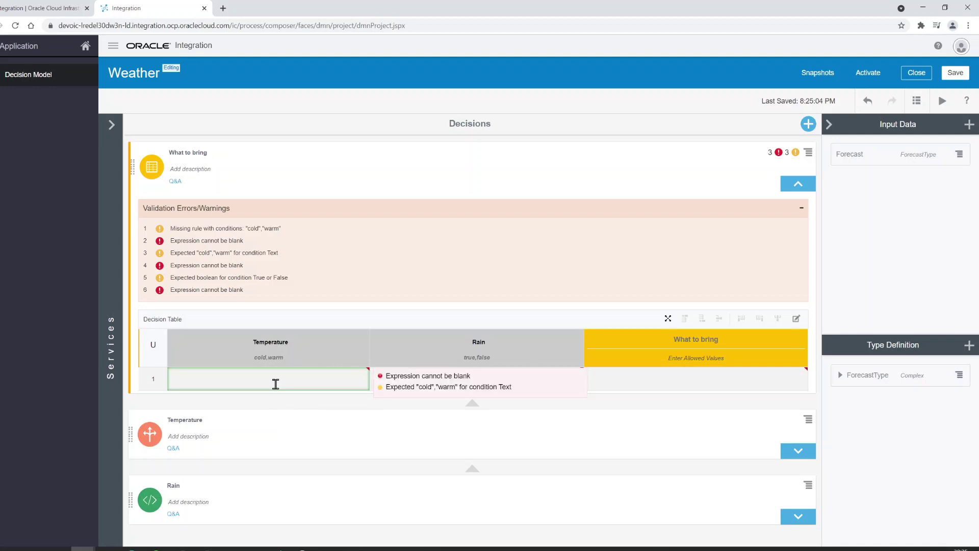
key(Escape)
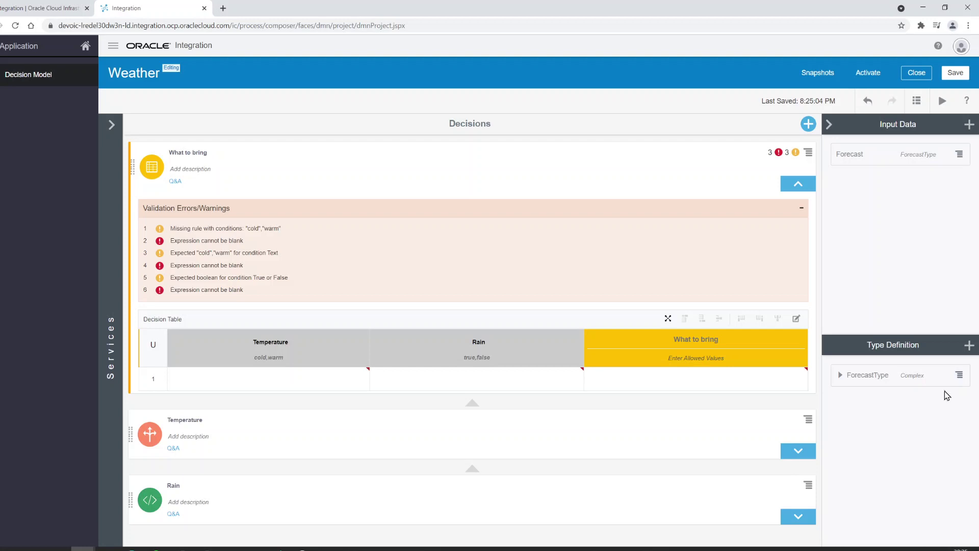
click(261, 384)
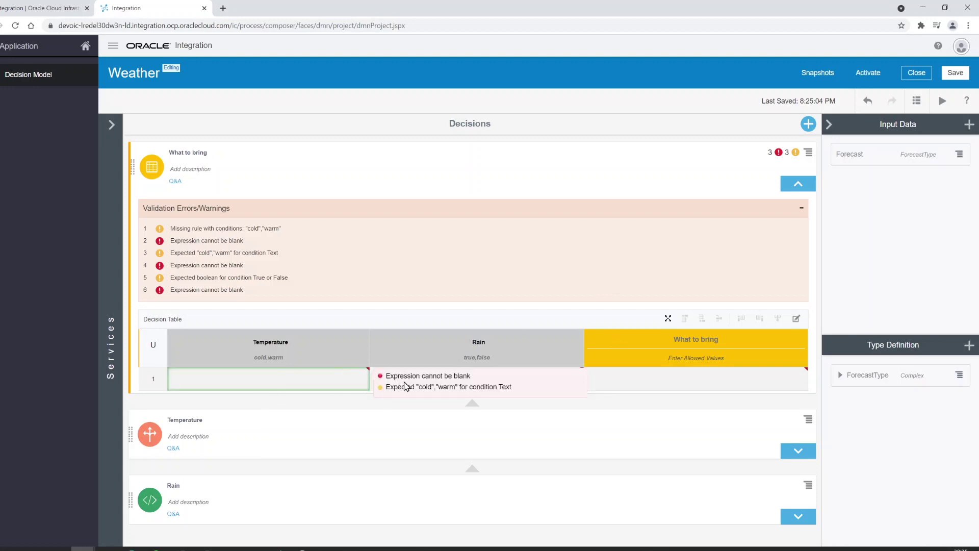
click(527, 289)
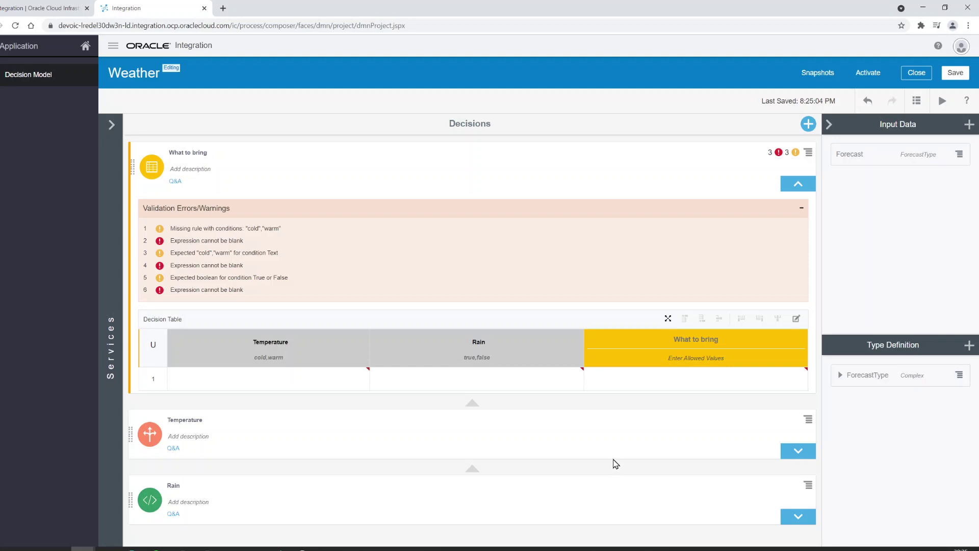
double_click(781, 355)
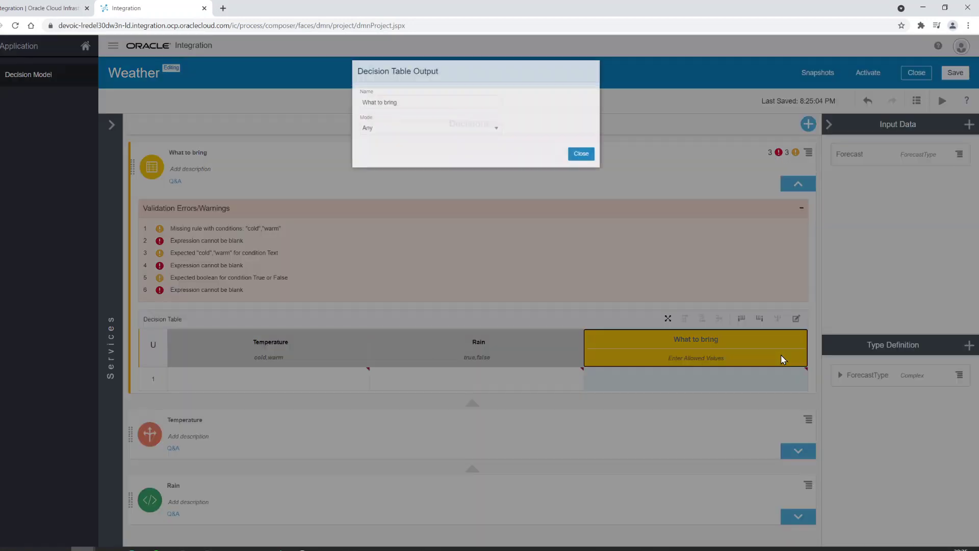
click(388, 133)
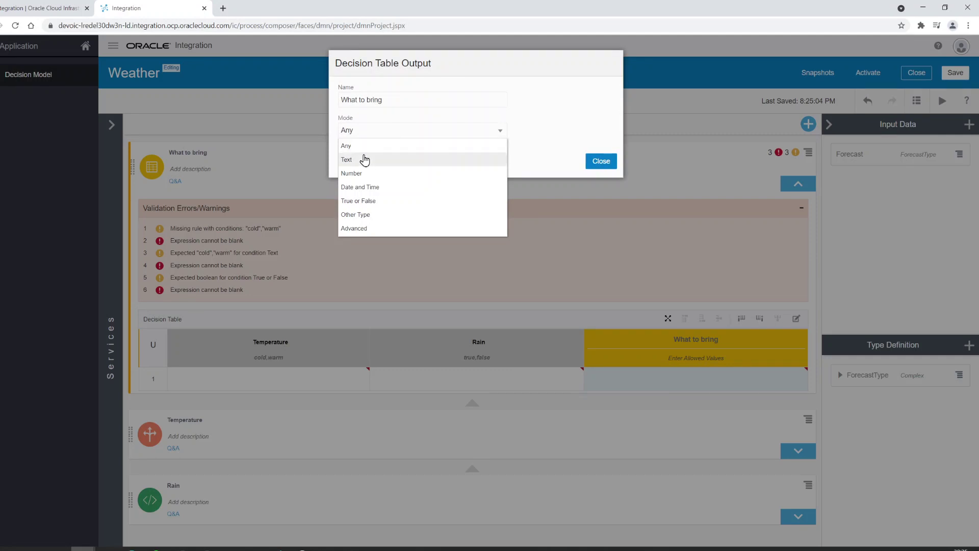
click(590, 160)
click(591, 161)
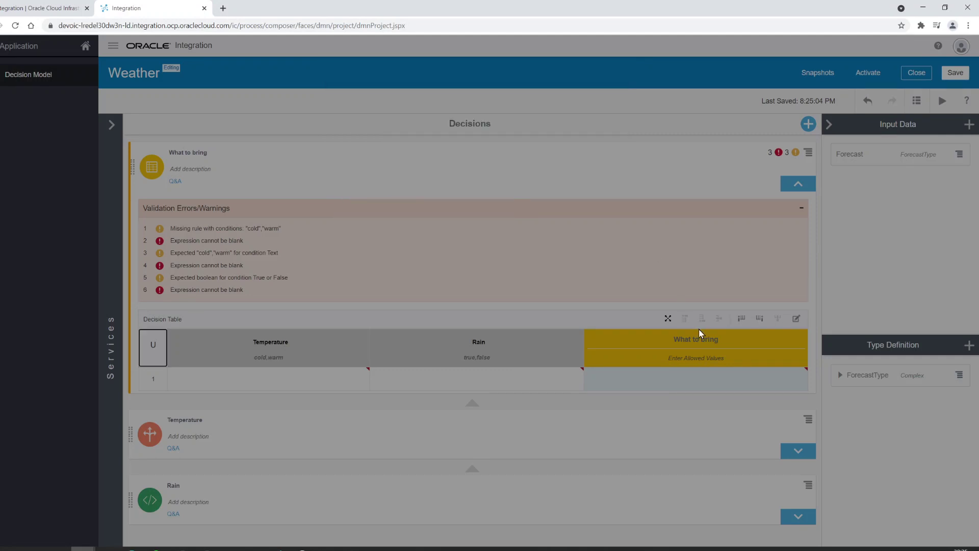
click(691, 357)
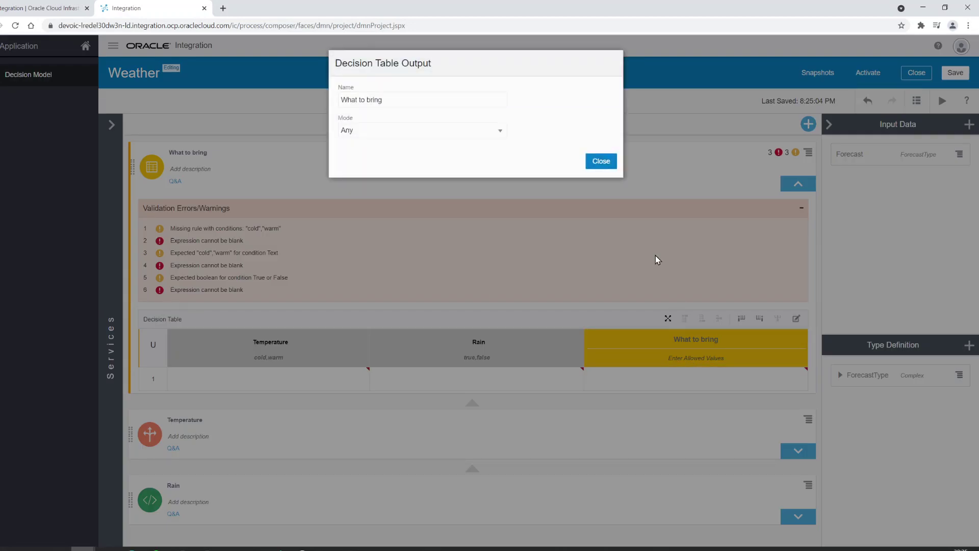
click(601, 161)
right_click(711, 357)
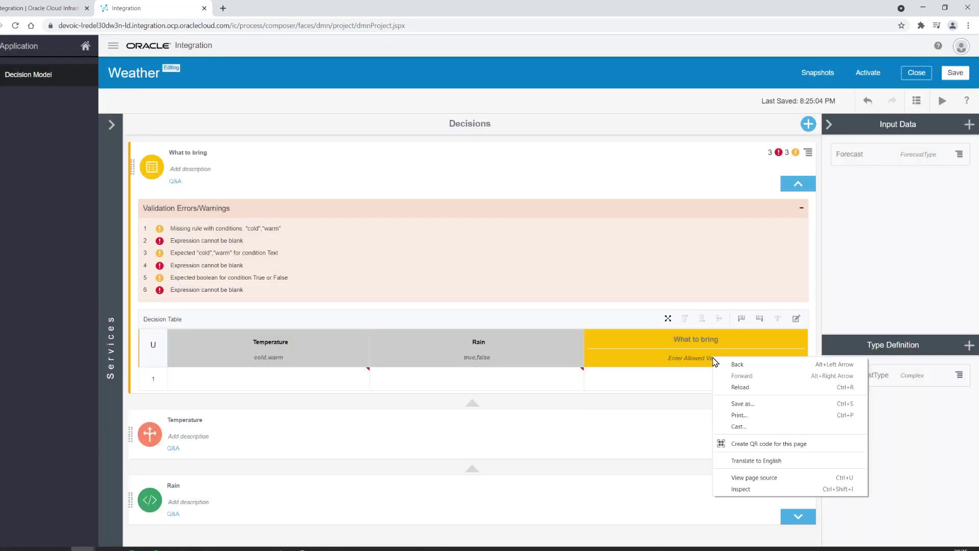
click(685, 364)
click(643, 361)
click(597, 160)
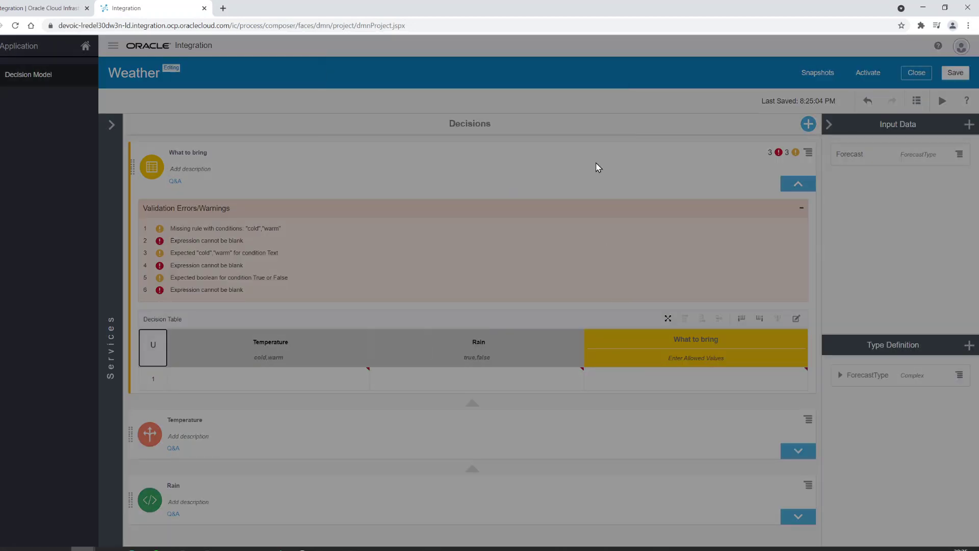
click(645, 376)
click(645, 376)
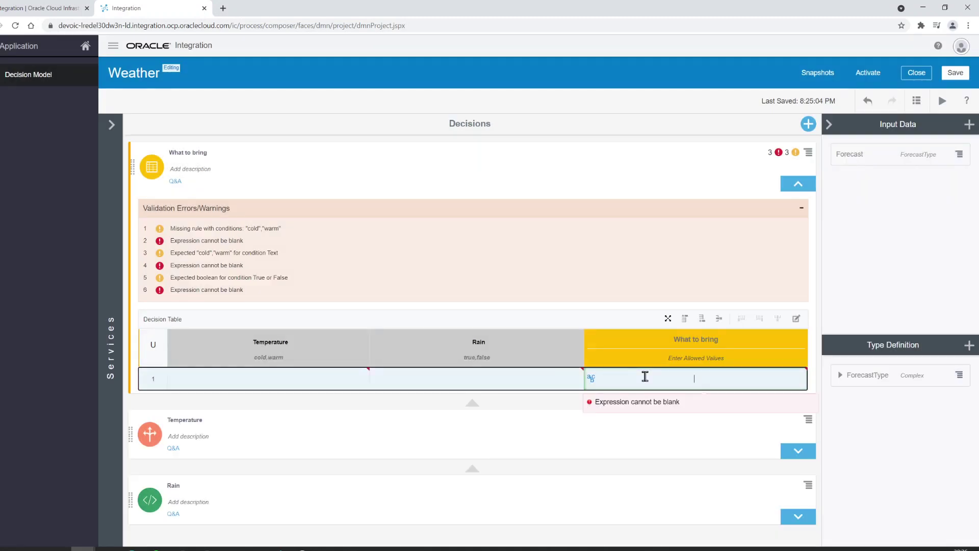
Step: Open the What to bring output's allowed values settings and set the mode to Text
click(671, 361)
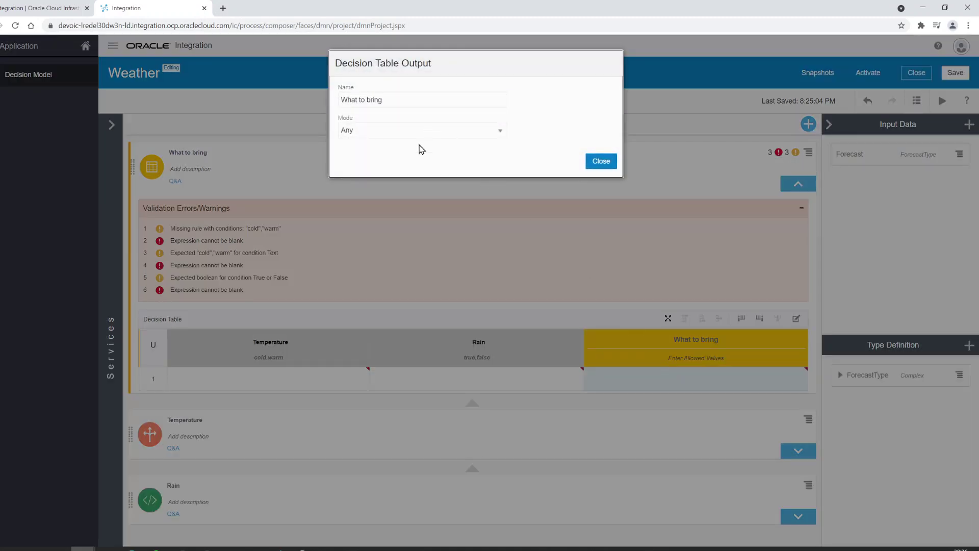
click(405, 131)
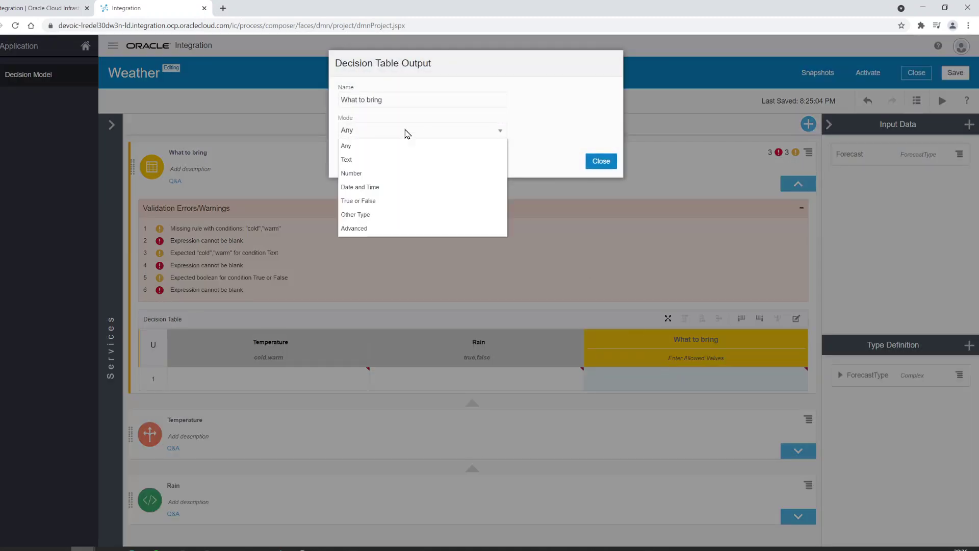
click(361, 160)
click(397, 162)
click(398, 176)
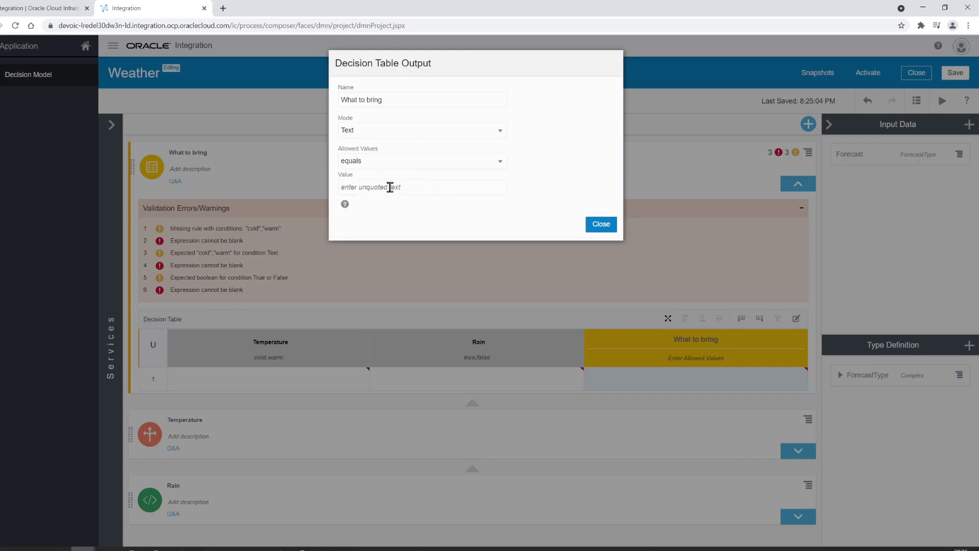
Step: Try the Advanced and Other Type modes for the What to bring output
click(386, 134)
click(370, 229)
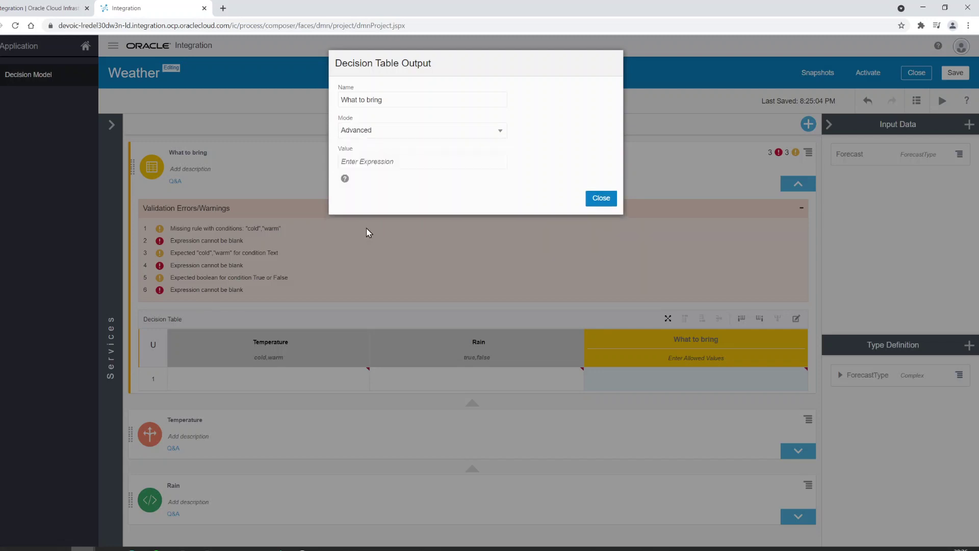
click(395, 134)
click(367, 215)
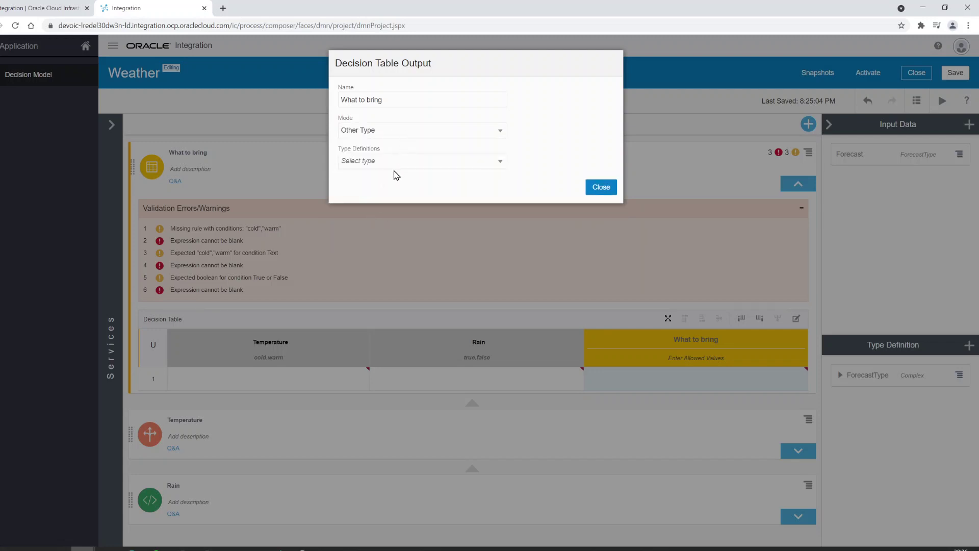
click(396, 166)
click(367, 191)
click(393, 132)
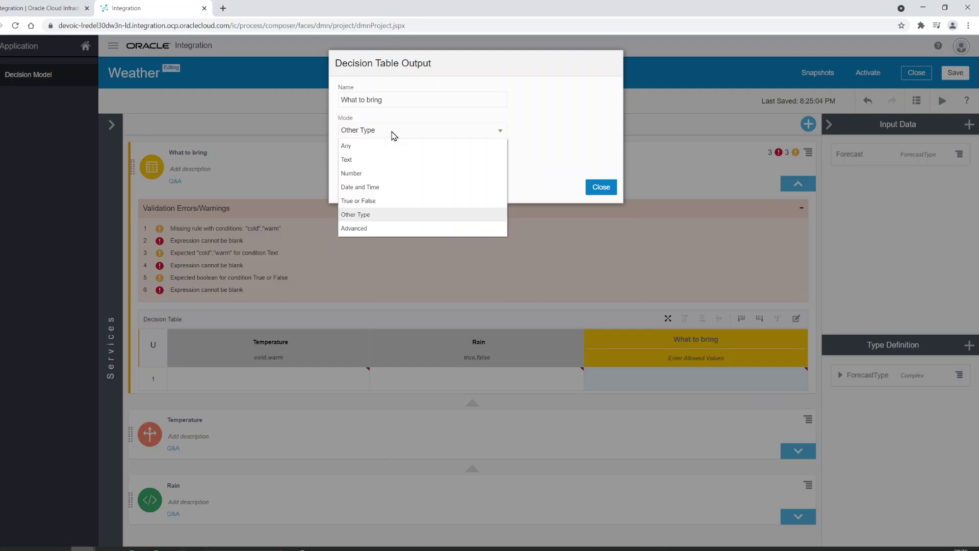
Step: Set the What to bring output's mode to Text and its allowed values to list of values
click(383, 161)
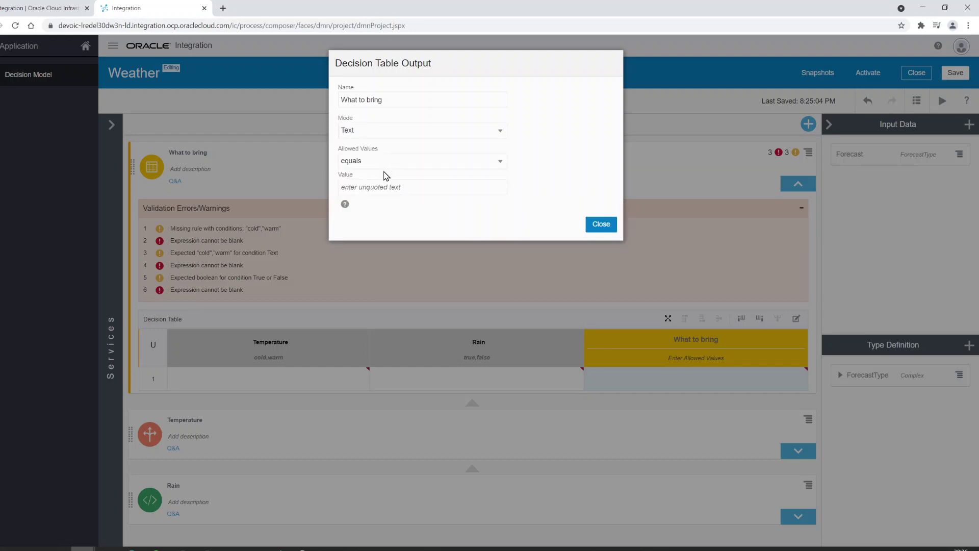
click(390, 191)
click(407, 129)
click(408, 133)
click(390, 162)
click(393, 189)
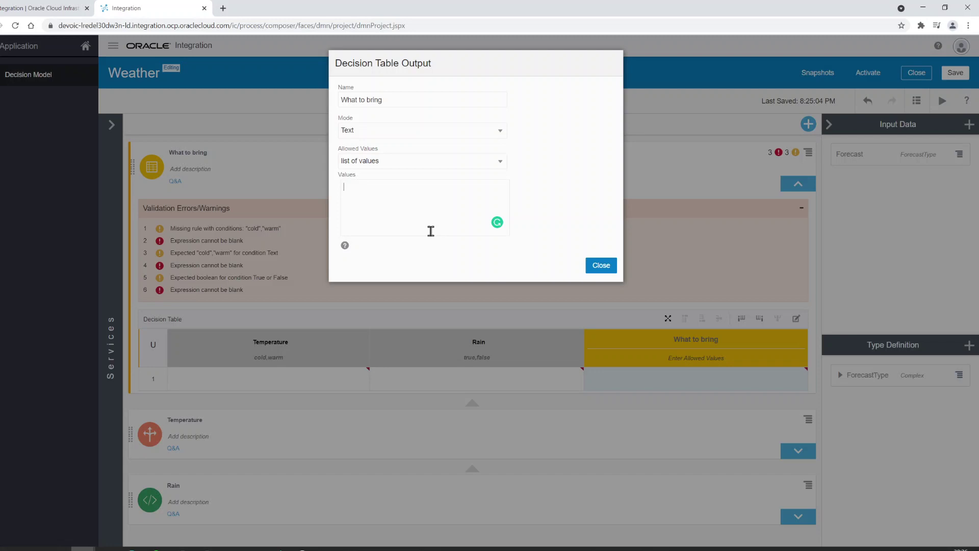
Step: Enter Umbrella, Nothing, Raincoat and Overcoat as the What to bring output's allowed values, one per line
text(Um)
text(brella)
text(Nothing)
key(Return)
text(Ra)
text(incoat )
text(Overcoat)
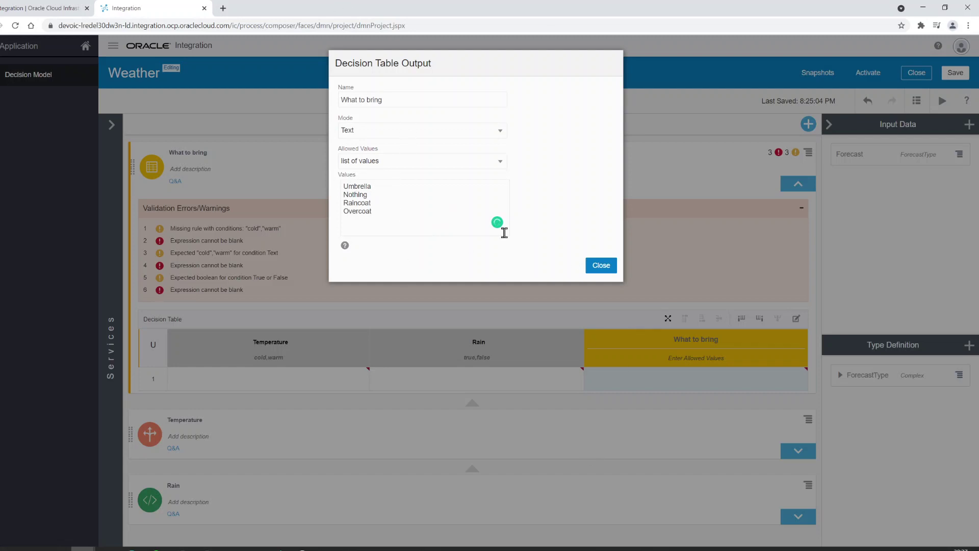
Step: Close the output settings and set the first rule's conditions to warm for Temperature and true for Rain
click(601, 266)
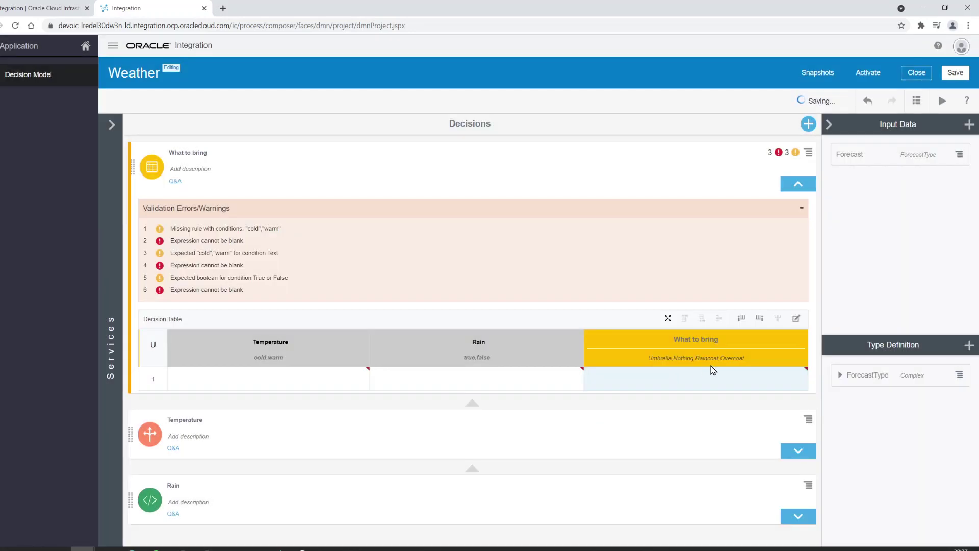
click(238, 383)
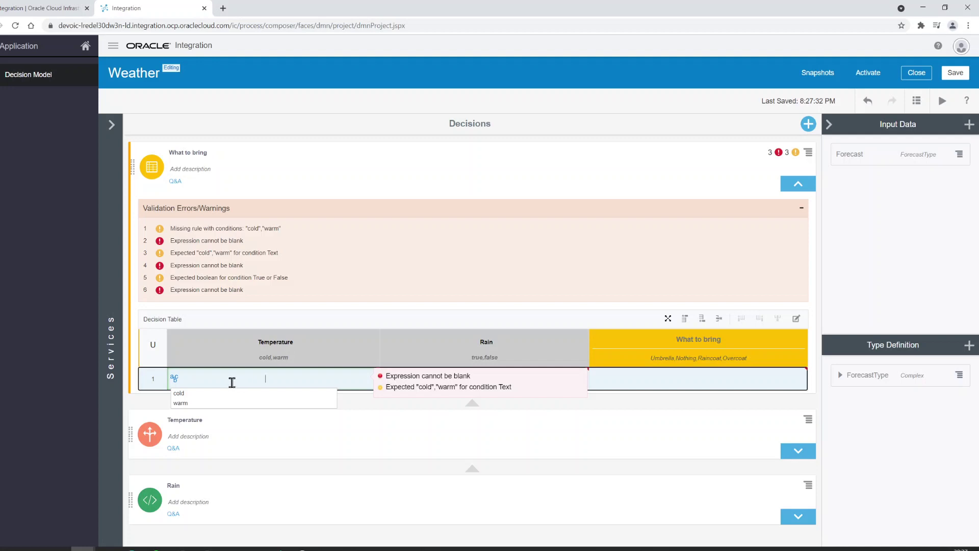
click(193, 404)
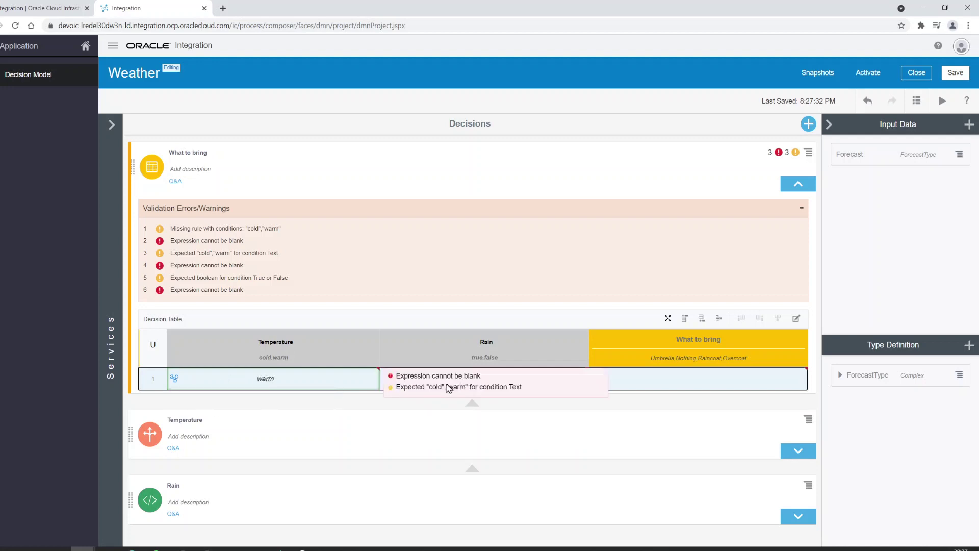
click(540, 376)
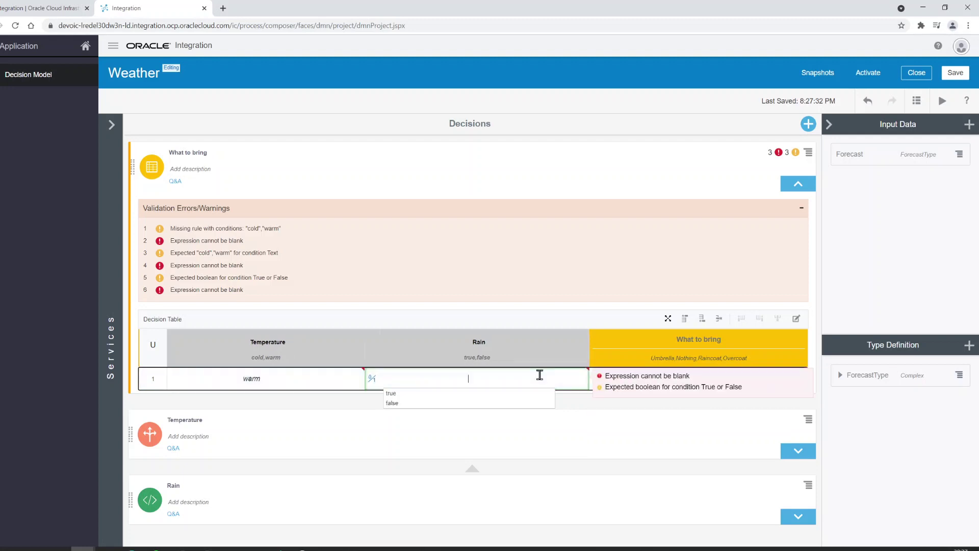
click(439, 397)
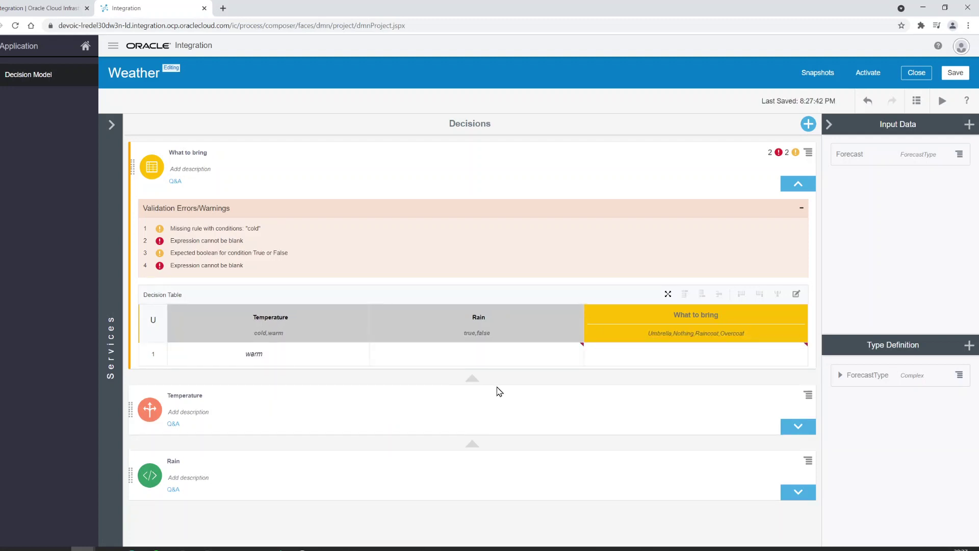
click(470, 357)
click(416, 369)
Step: Set the first rule's What to bring output to Umbrella and collapse the validation errors and warnings
click(631, 349)
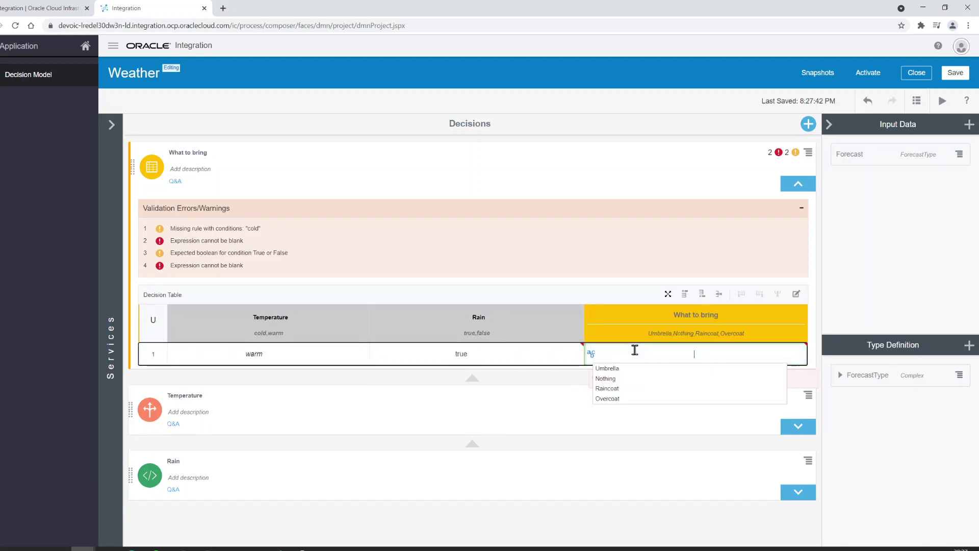
click(623, 372)
click(614, 343)
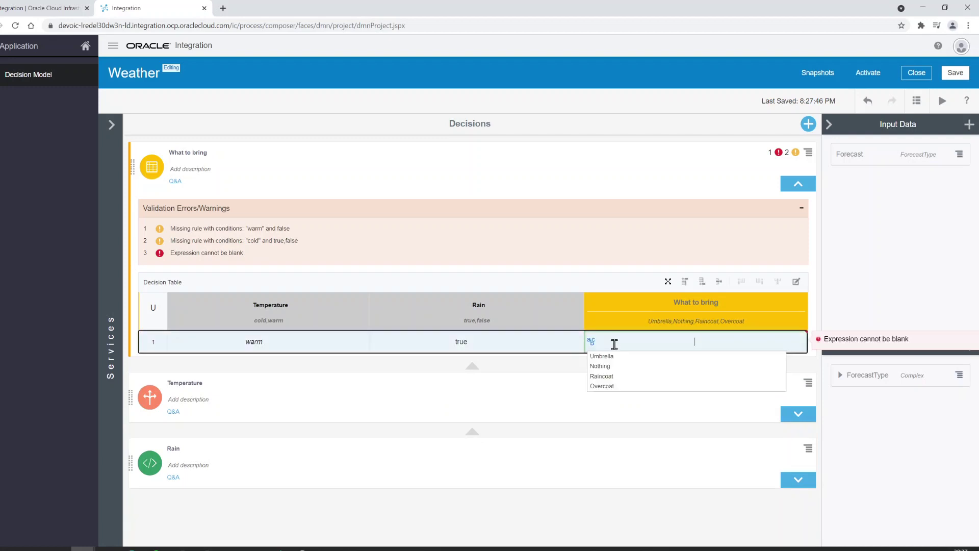
click(616, 358)
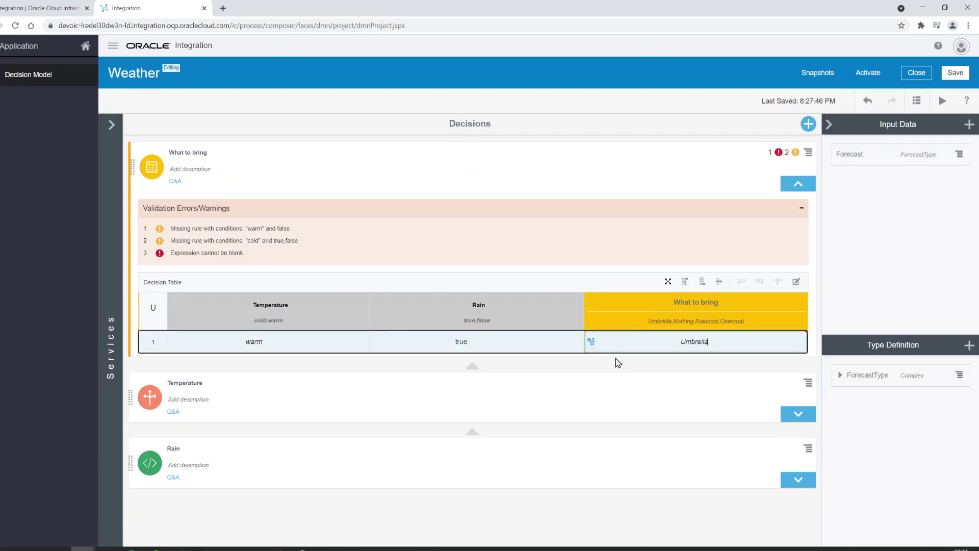
click(802, 208)
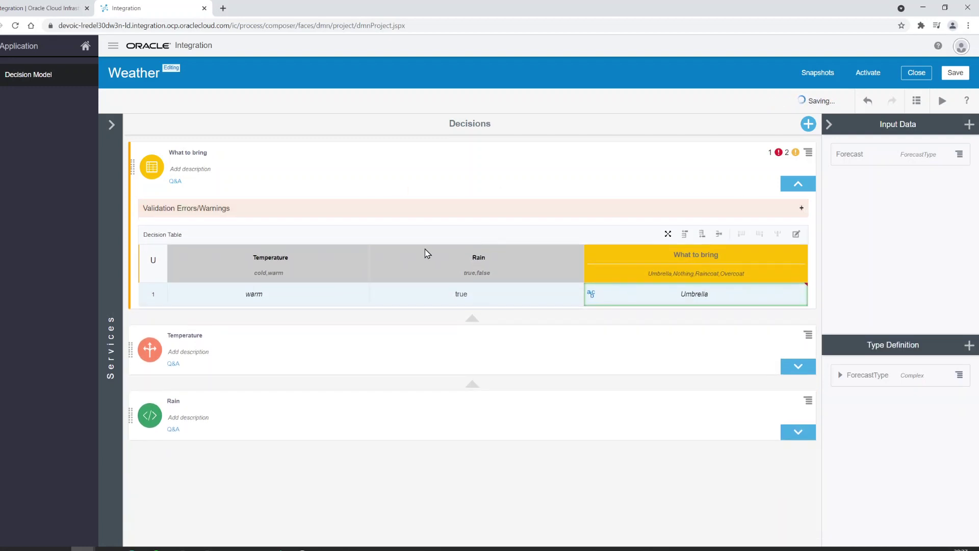
Step: Add three more empty rules below the first rule in the What to bring decision table
click(173, 293)
click(701, 233)
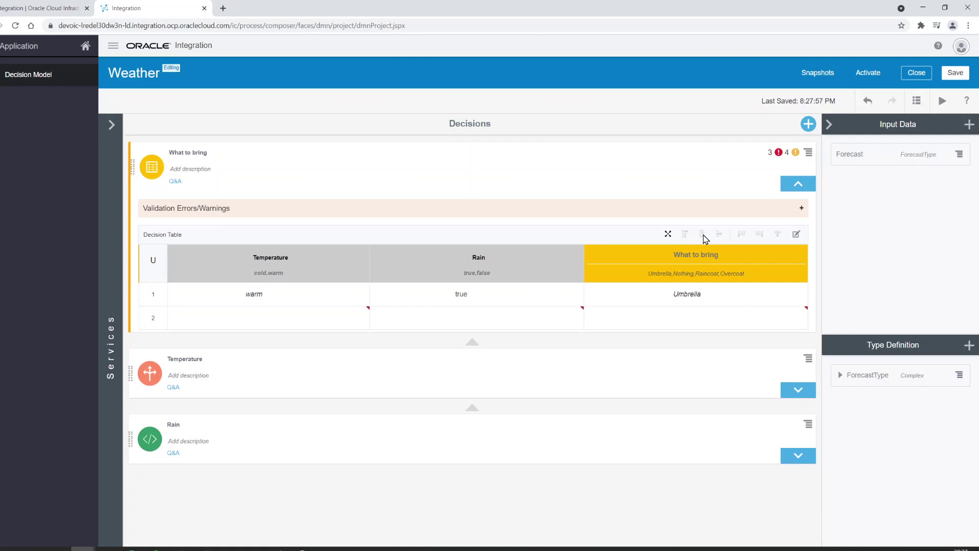
click(262, 317)
click(702, 234)
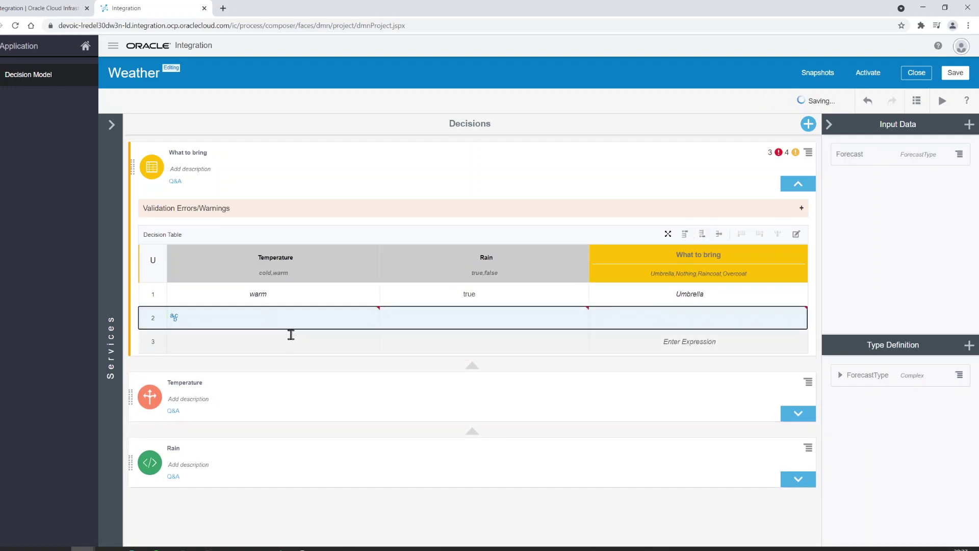
click(288, 340)
click(285, 341)
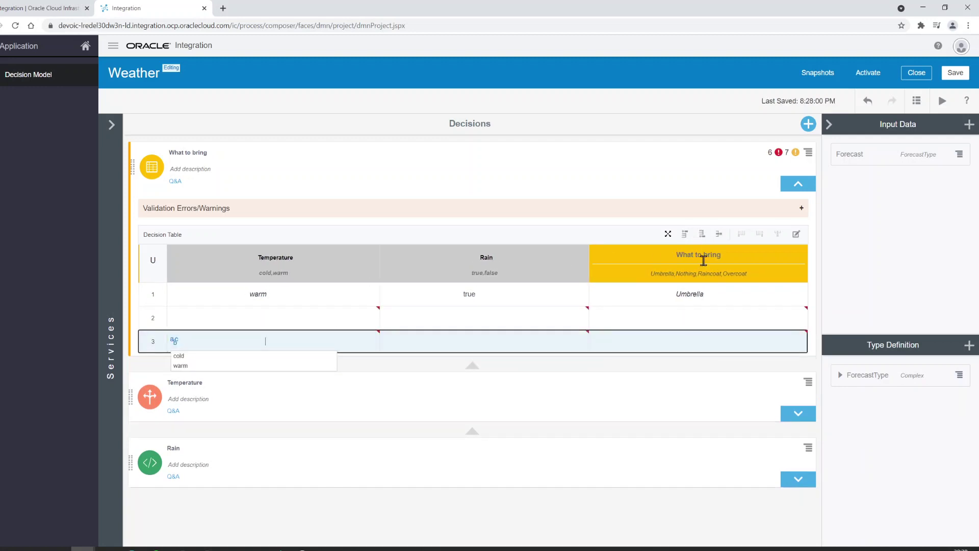
click(700, 233)
Step: Set the second rule's conditions to warm for Temperature and false for Rain
click(234, 314)
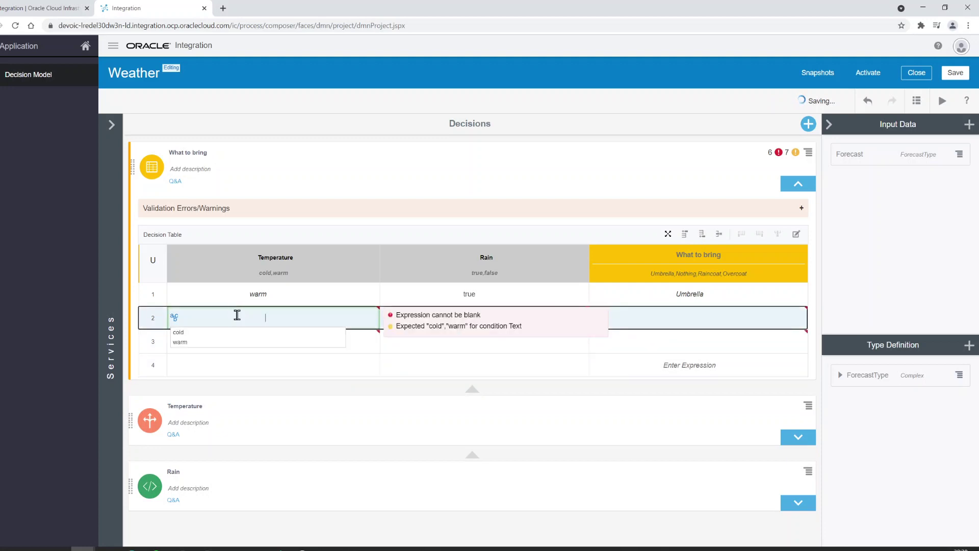
click(254, 315)
click(178, 342)
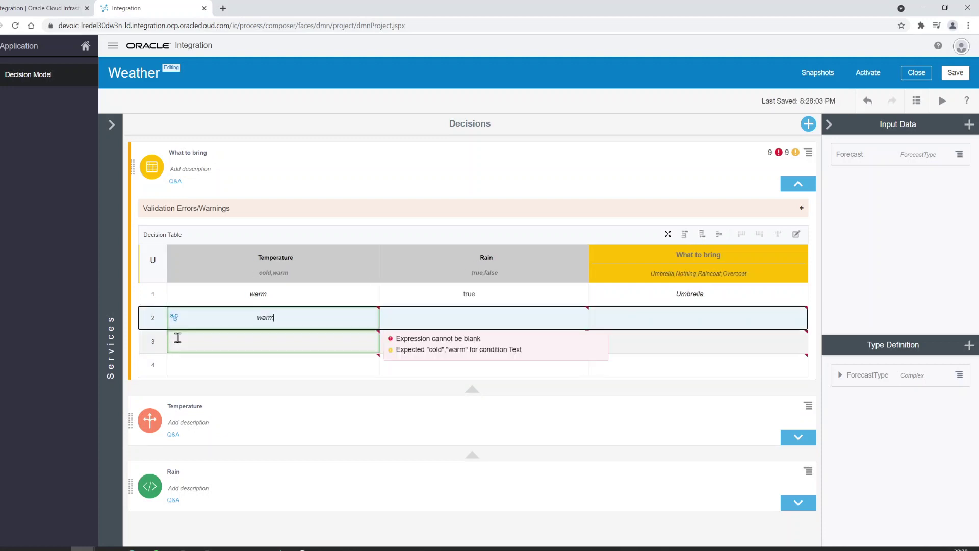
click(459, 318)
click(463, 323)
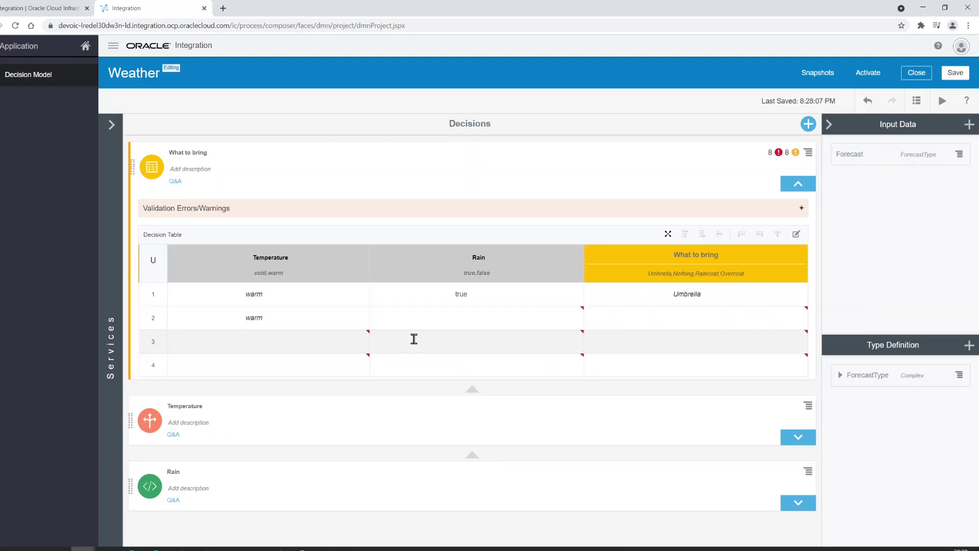
click(396, 319)
click(382, 337)
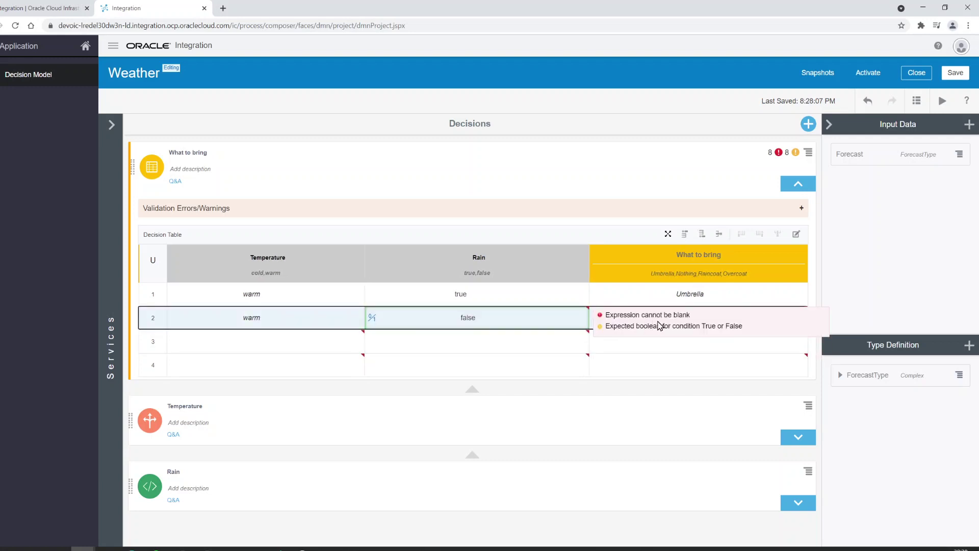
Step: Set the second rule's What to bring output to Nothing
click(625, 316)
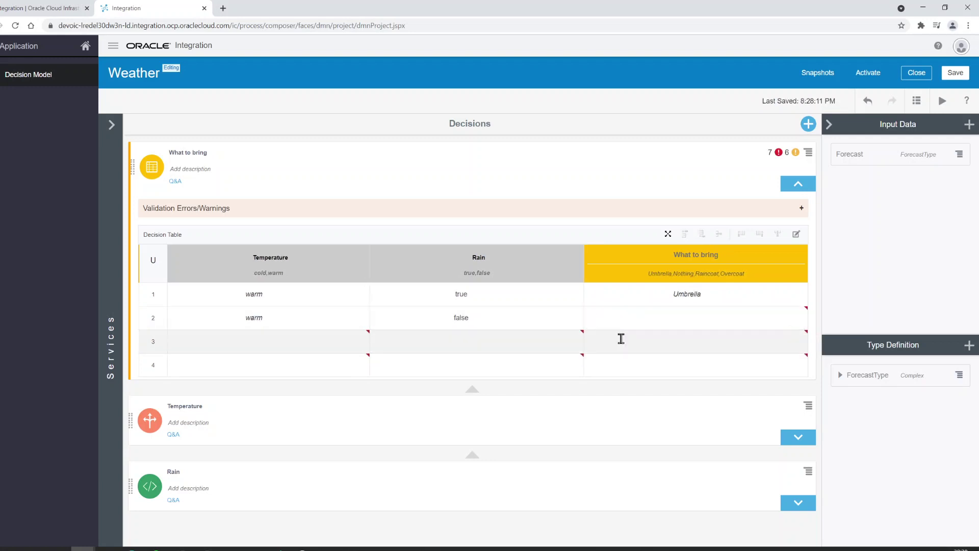
click(671, 316)
click(641, 318)
click(627, 346)
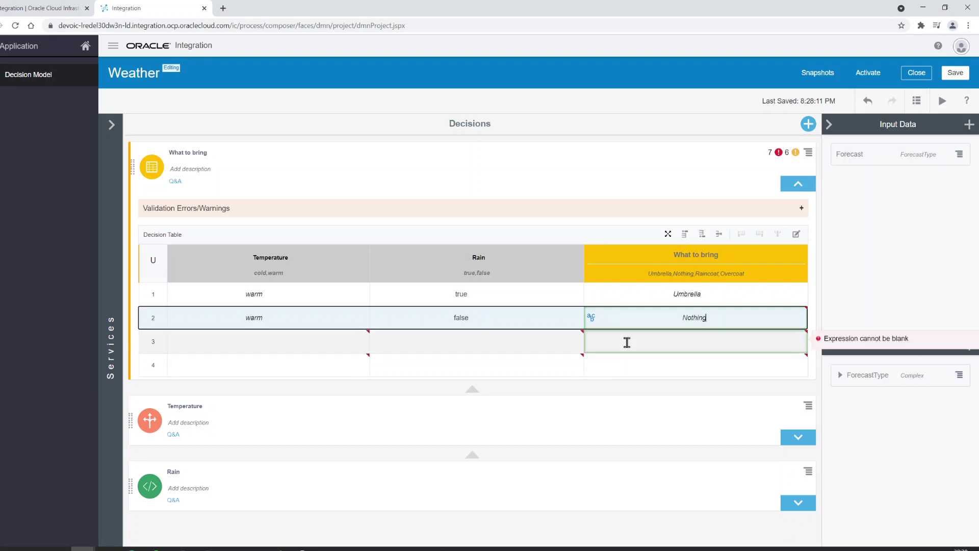
Step: Set the fourth rule's Temperature condition to cold
click(353, 336)
click(223, 336)
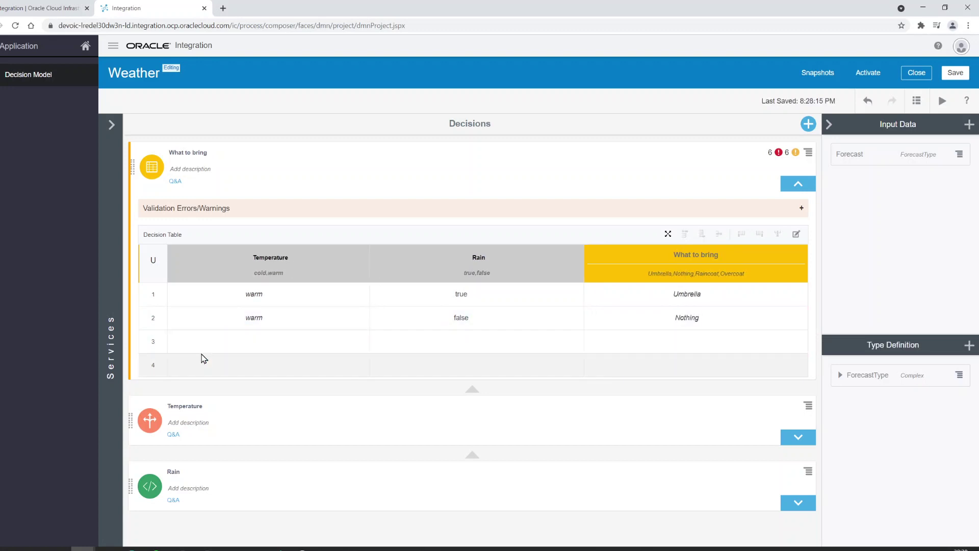
click(241, 362)
click(228, 365)
click(207, 382)
Step: Set the third rule's Rain condition to true and Temperature to cold, and the fourth rule's Rain condition to false
click(225, 341)
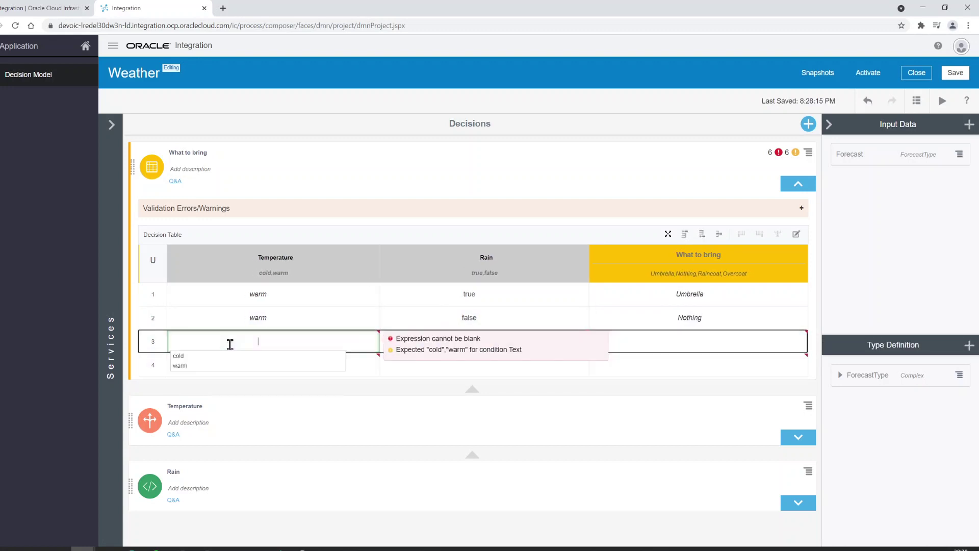
click(437, 338)
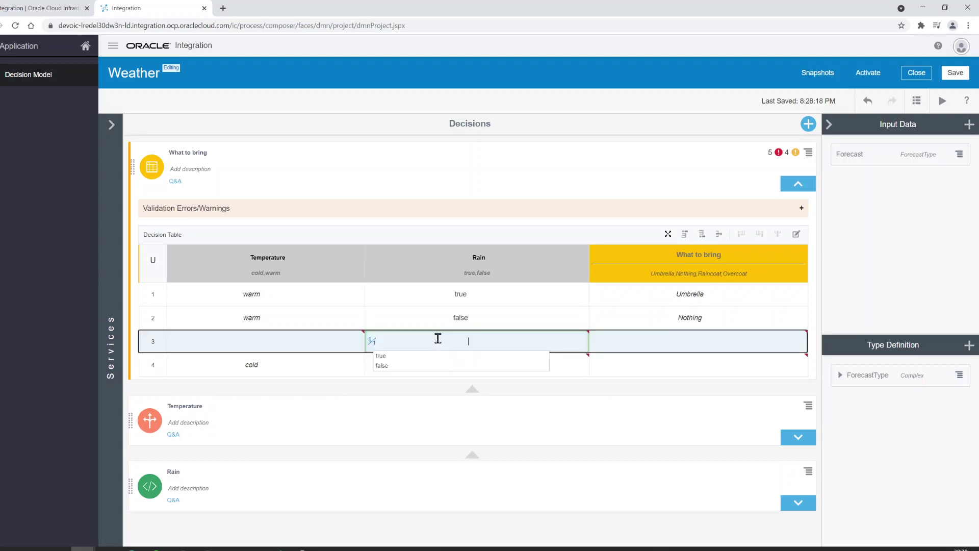
click(406, 357)
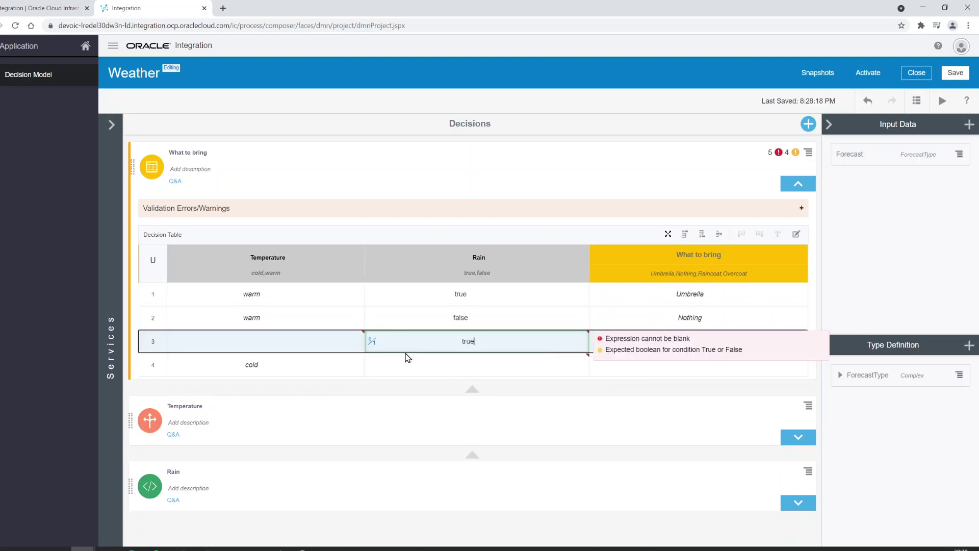
click(293, 343)
click(458, 370)
click(246, 340)
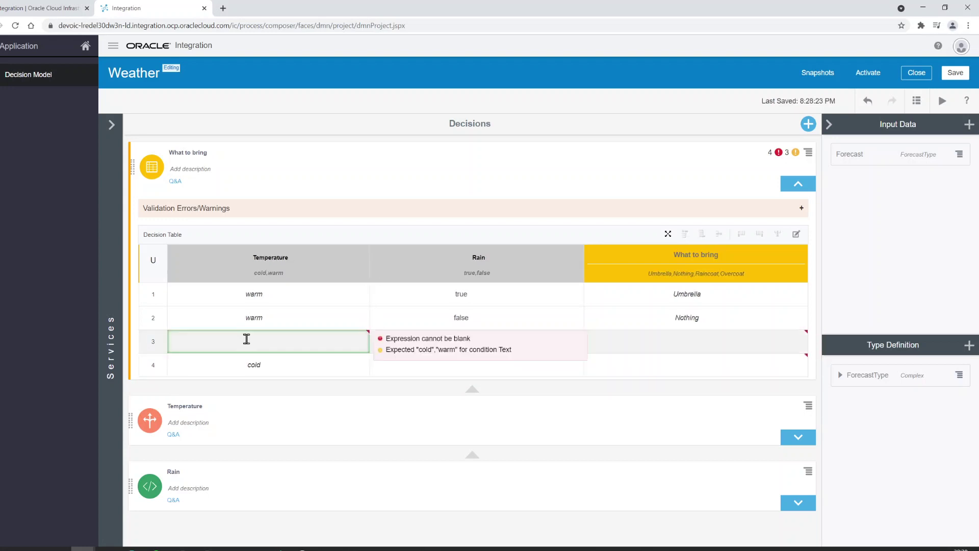
text(cold)
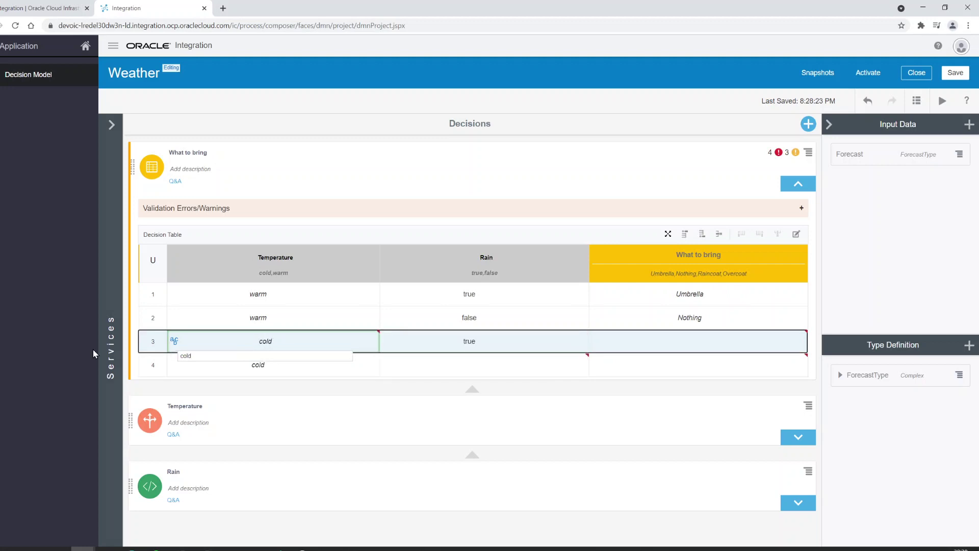
click(431, 367)
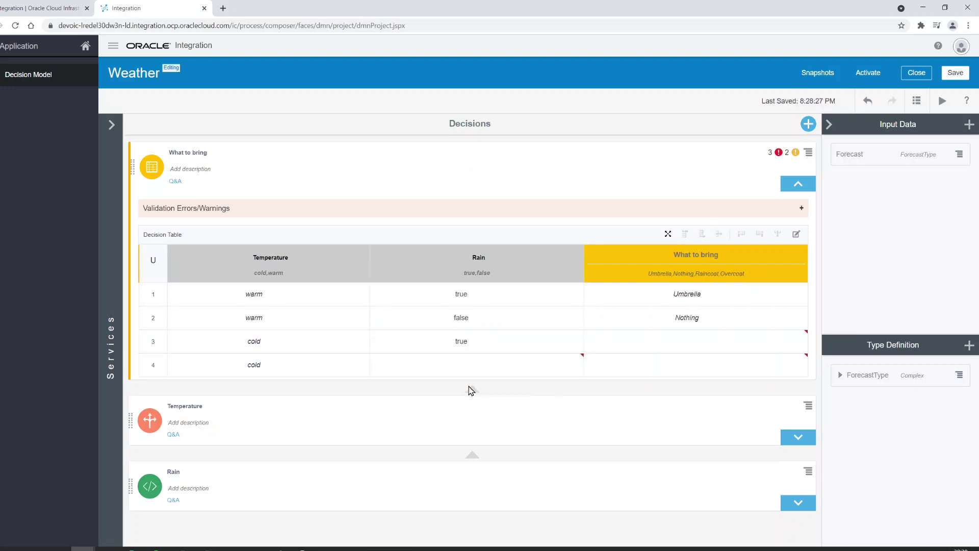
click(421, 390)
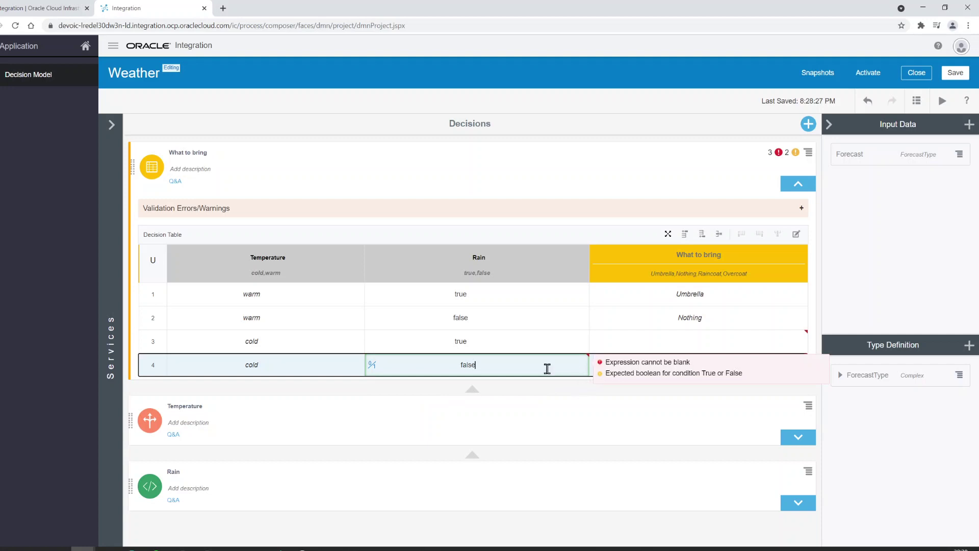
Step: Set the third rule's What to bring output to Raincoat
click(660, 341)
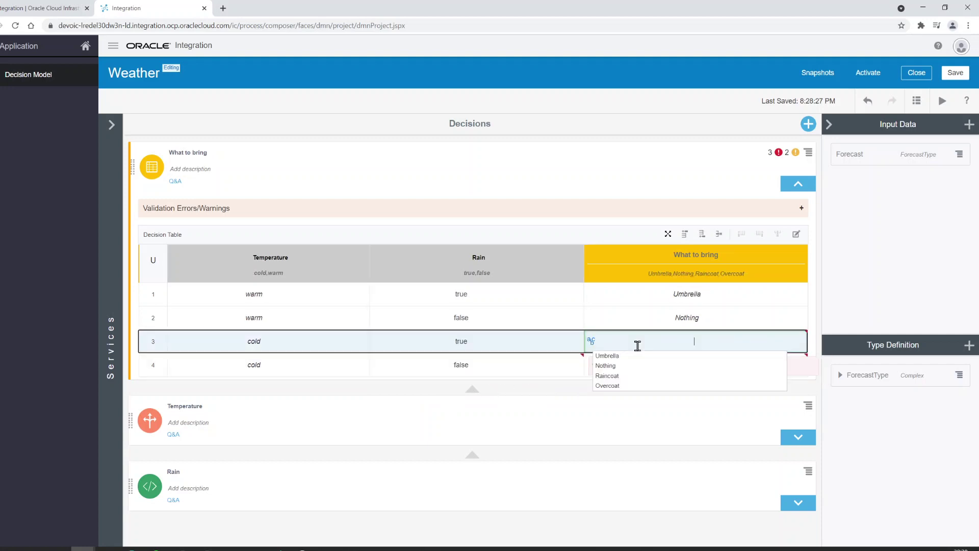
click(772, 367)
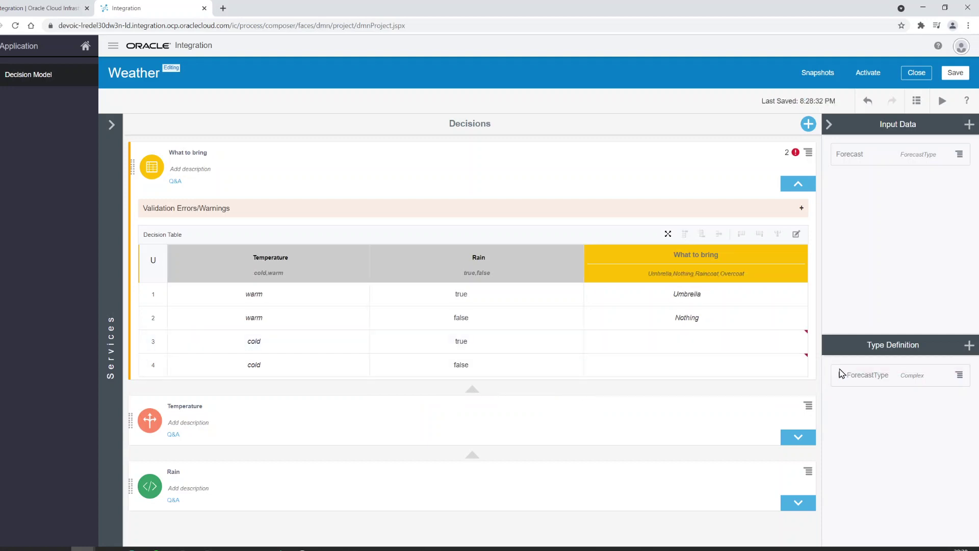
click(680, 350)
click(689, 341)
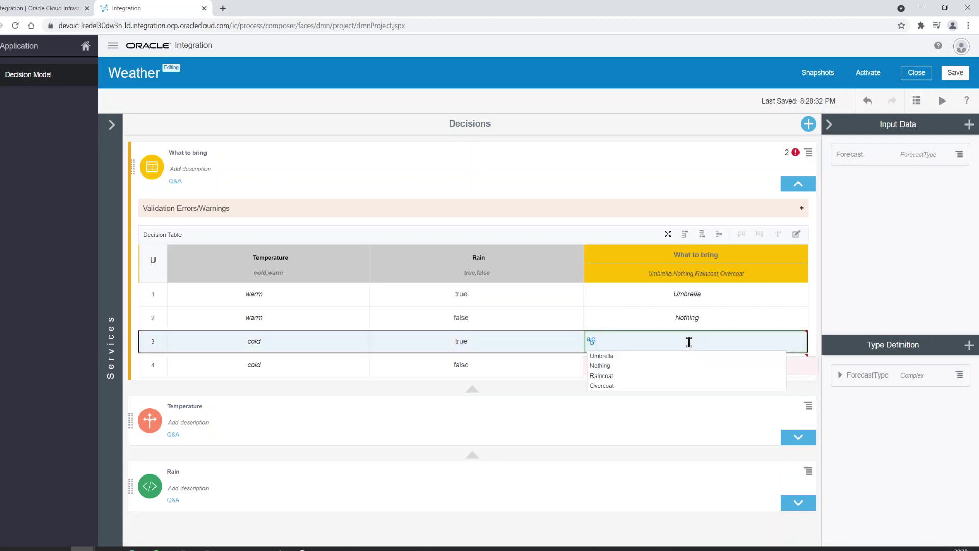
click(629, 376)
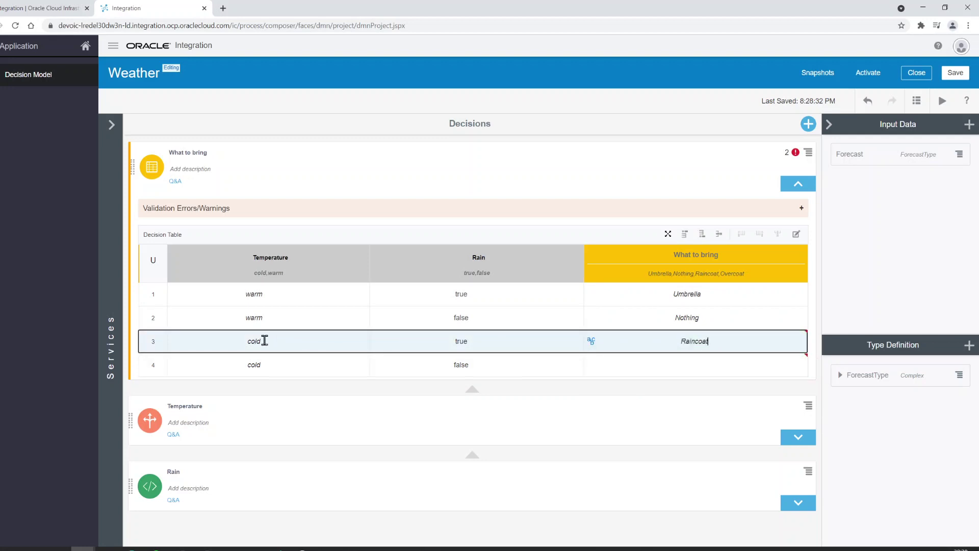
Step: Set the fourth rule's What to bring output to Overcoat, and collapse and re-expand the decision
click(664, 365)
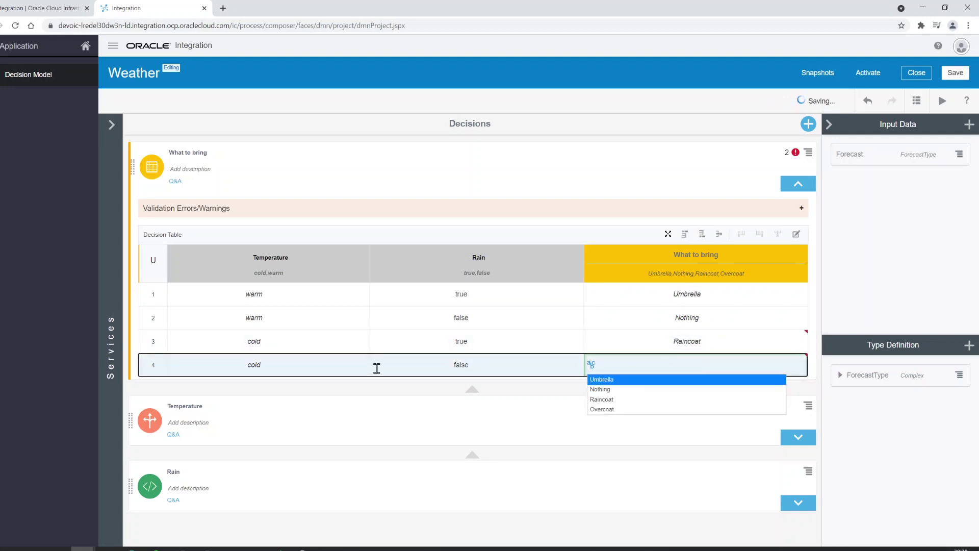
click(678, 360)
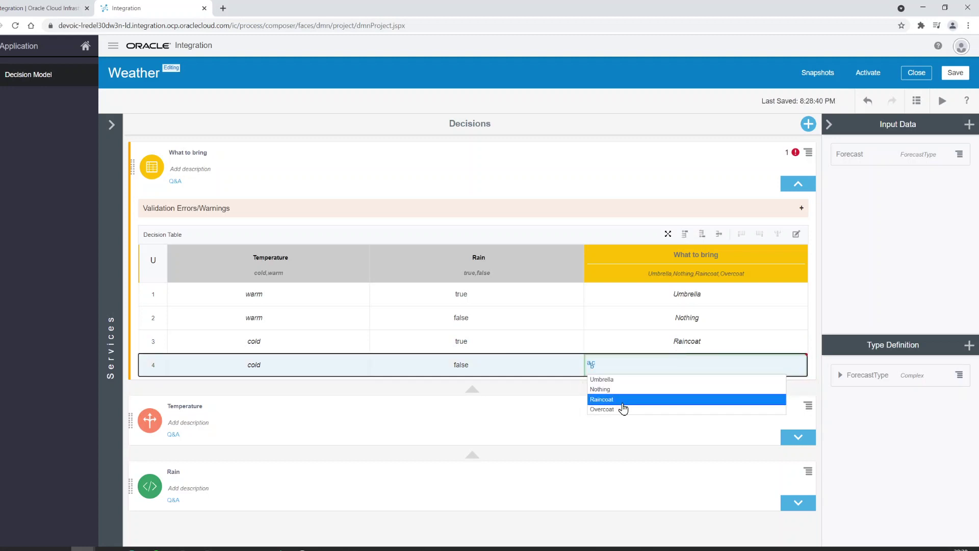
click(622, 409)
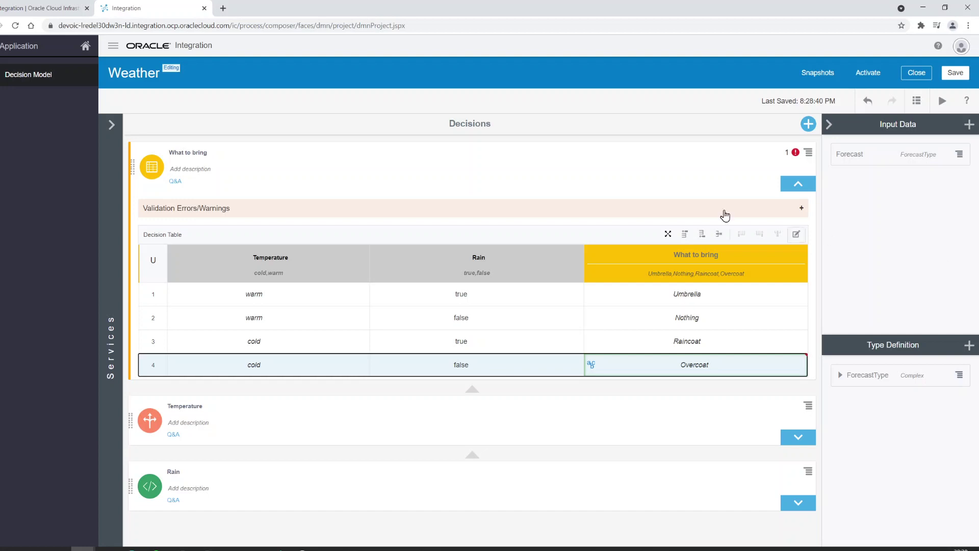
click(797, 184)
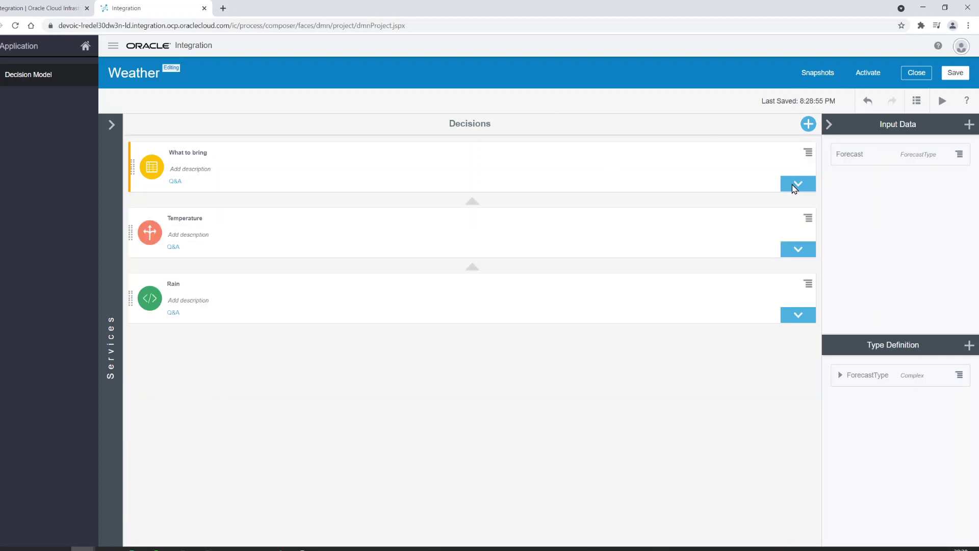
click(798, 183)
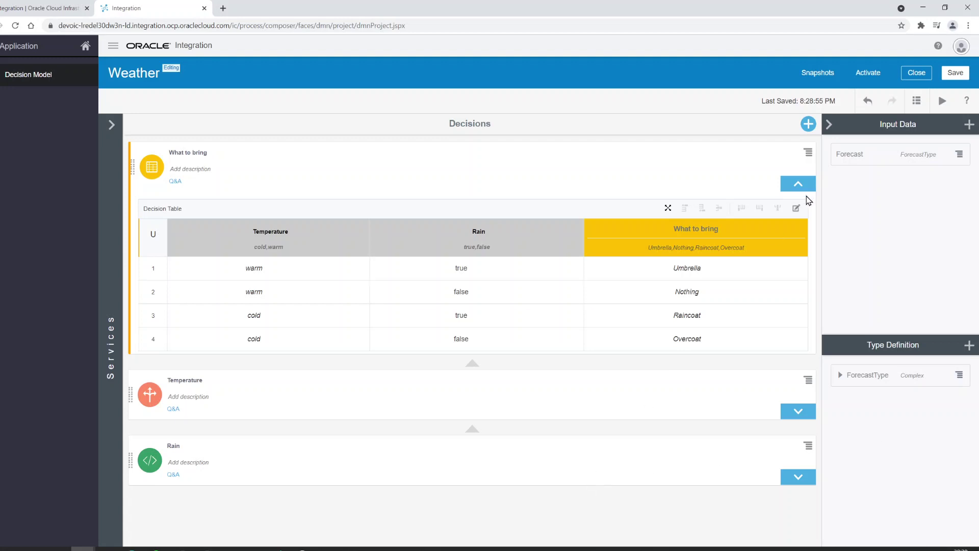
Step: Test the decision model with Temp 30 and Precipitation 10, and examine the results of the individual decisions
click(941, 102)
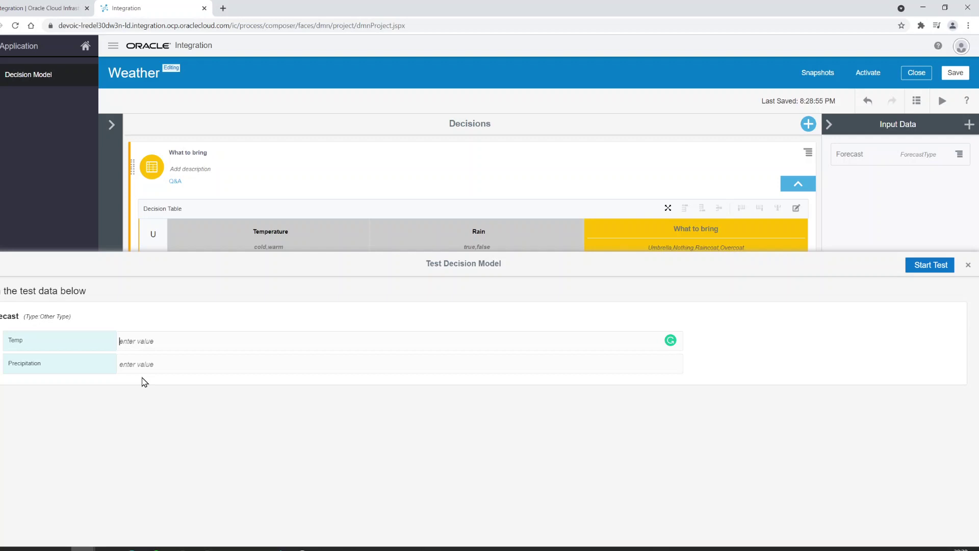
text(30)
text(10)
click(938, 269)
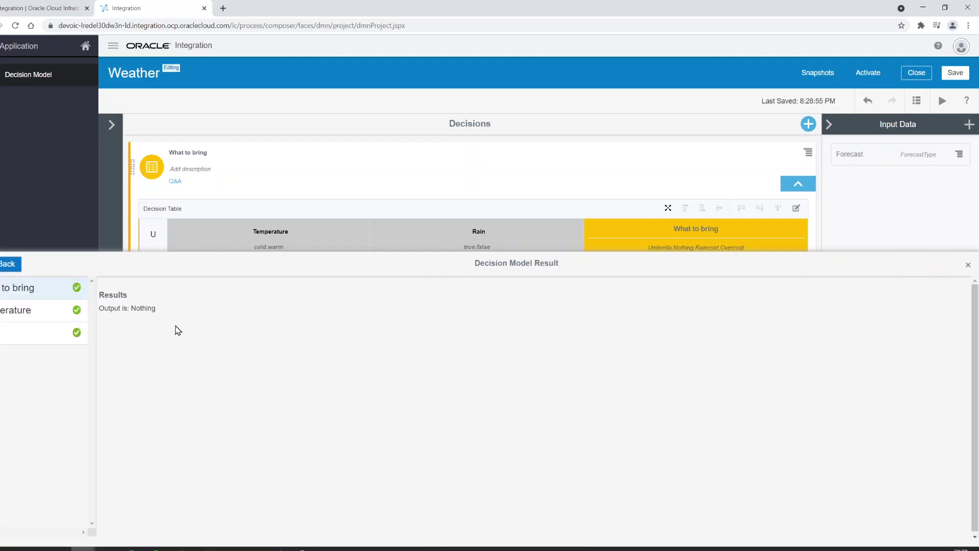
drag(157, 309, 129, 307)
click(138, 314)
click(6, 309)
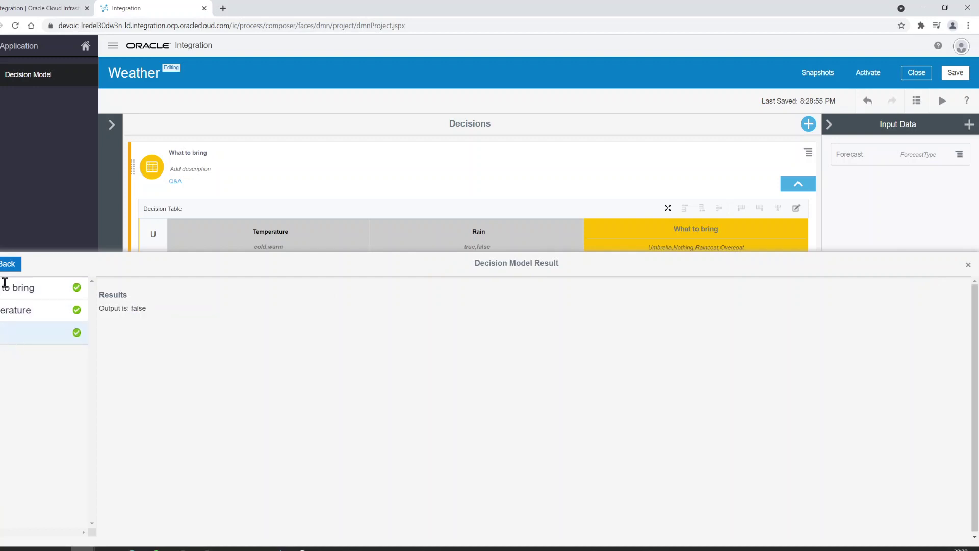
Step: Rerun the model test with Temp 0 and Precipitation 0, check the What to bring result, and close the test
click(6, 264)
double_click(149, 341)
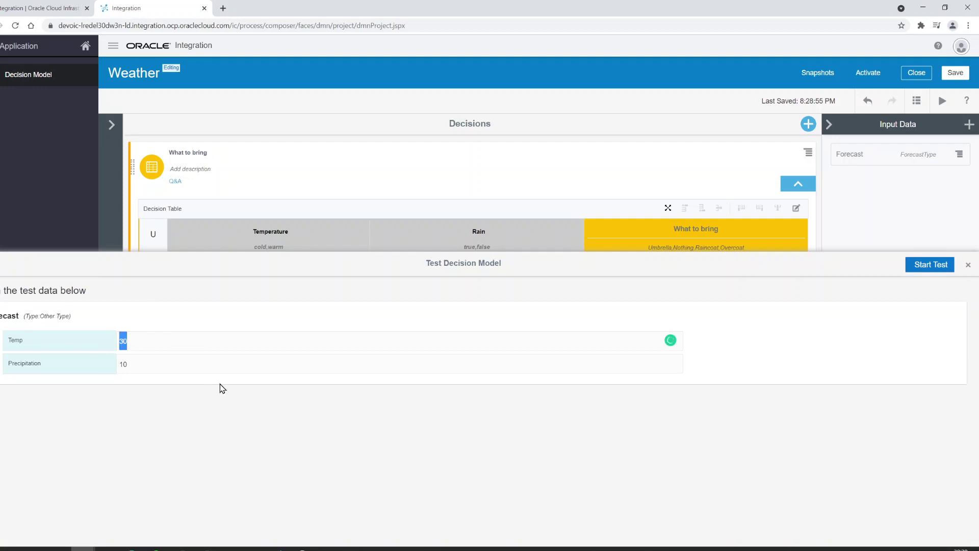
text(0)
double_click(123, 364)
text(0)
click(927, 265)
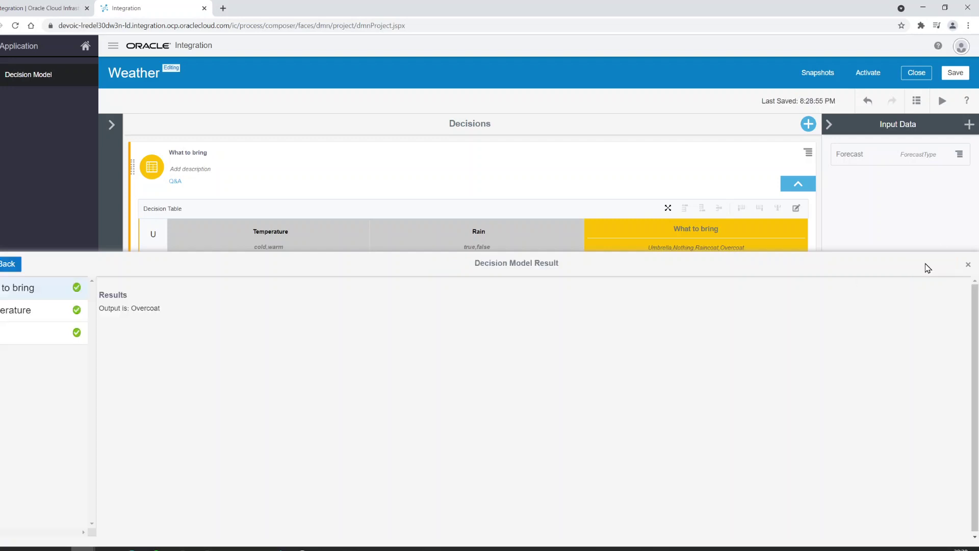
double_click(153, 308)
click(144, 320)
click(8, 264)
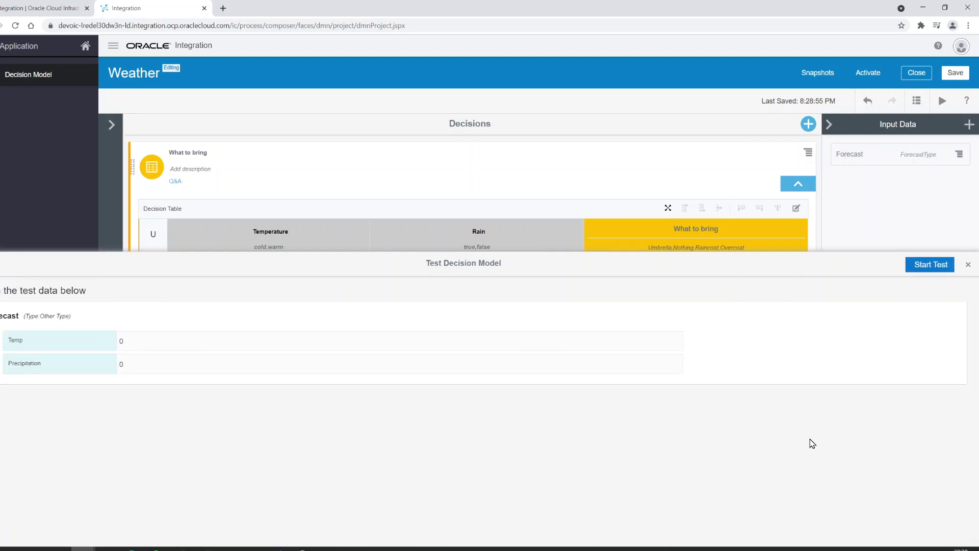
click(968, 265)
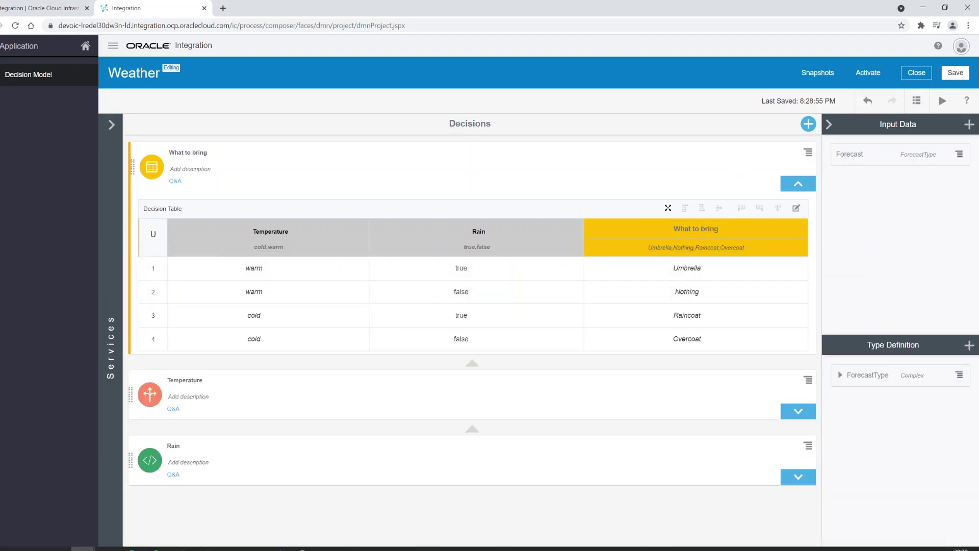
Step: Save the decision model and add a new decision service named TestWeatherService
click(960, 72)
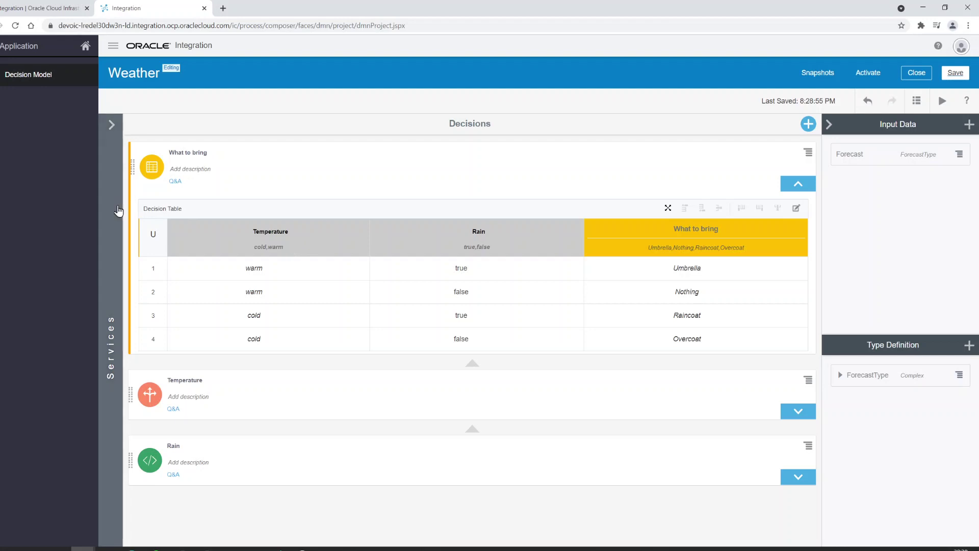
click(113, 171)
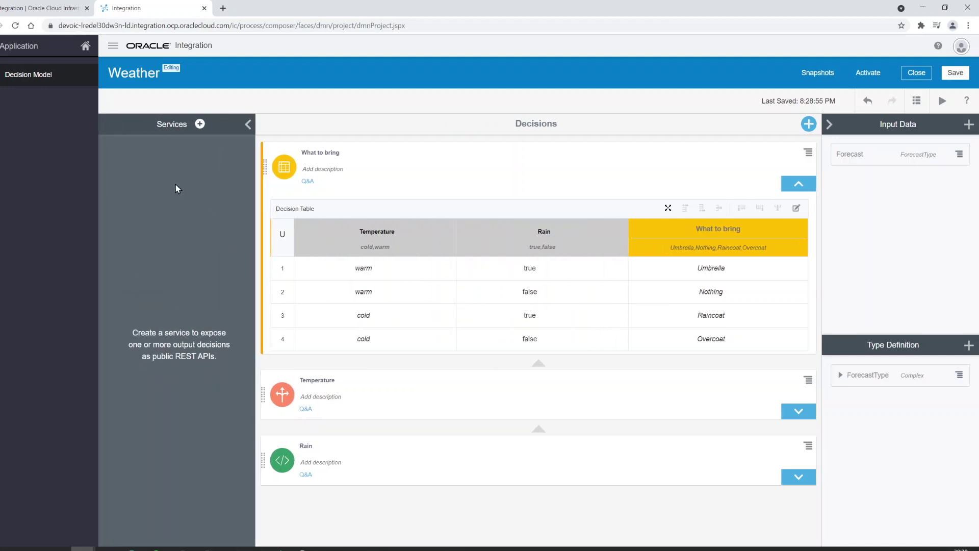
click(199, 124)
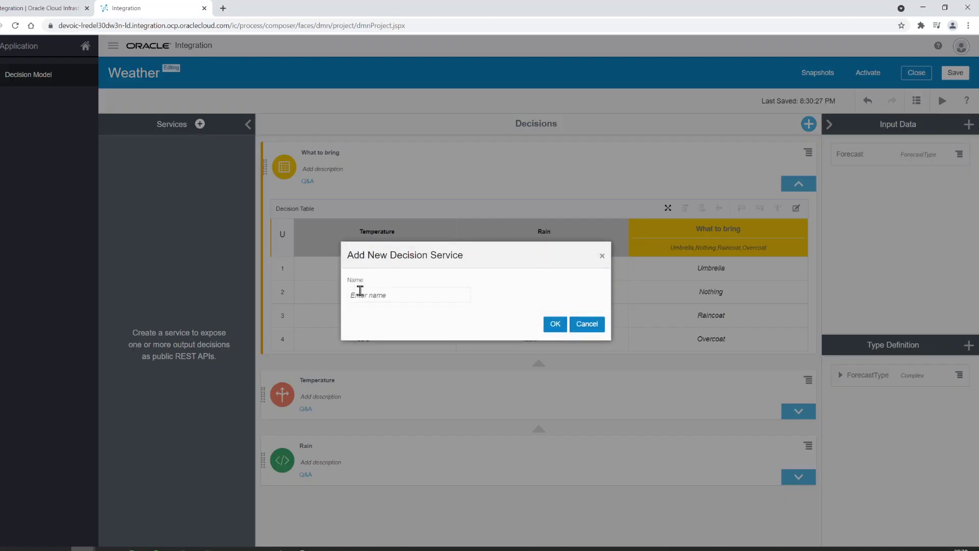
click(388, 296)
text(TestWeatherService)
click(554, 323)
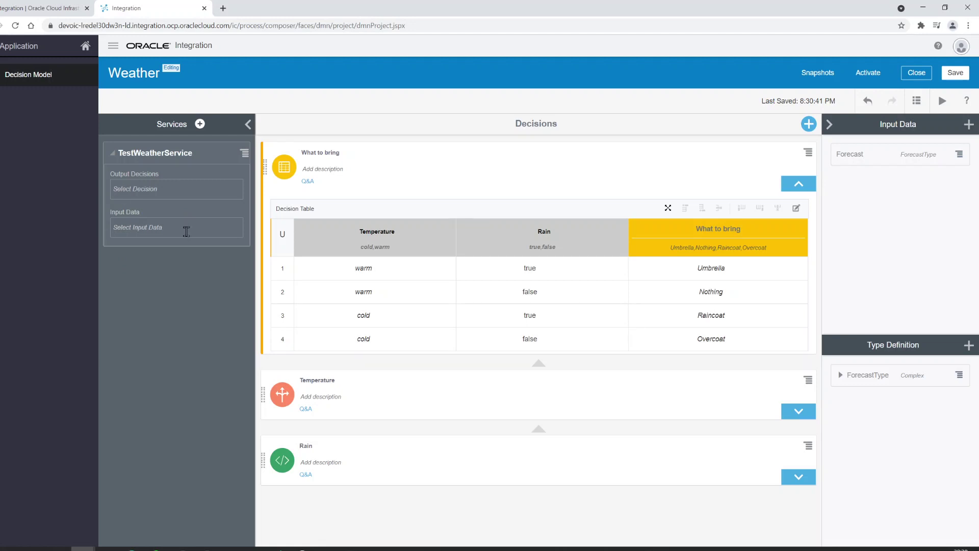
Step: Assign Forecast as TestWeatherService's input data and What to bring as its output decision, and save the model
click(145, 226)
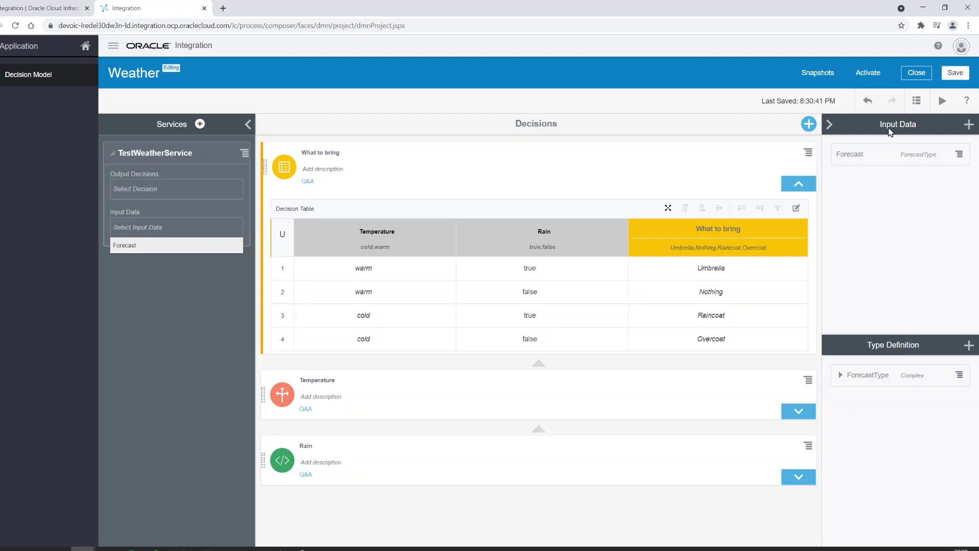
click(132, 245)
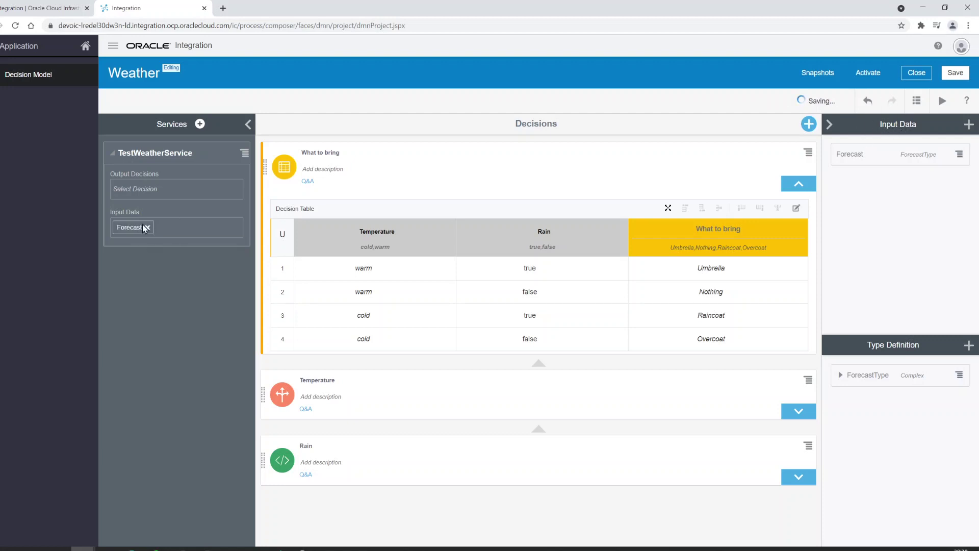
click(141, 187)
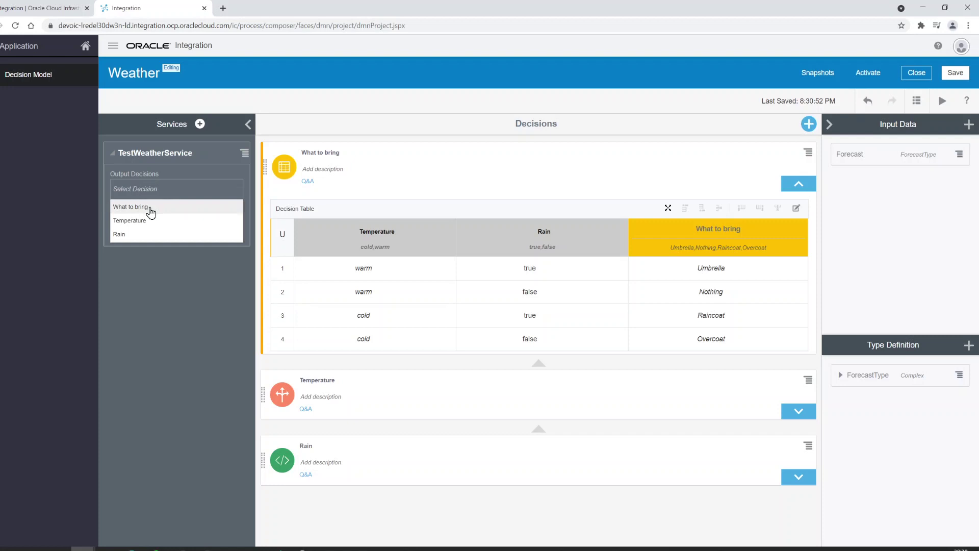
click(151, 208)
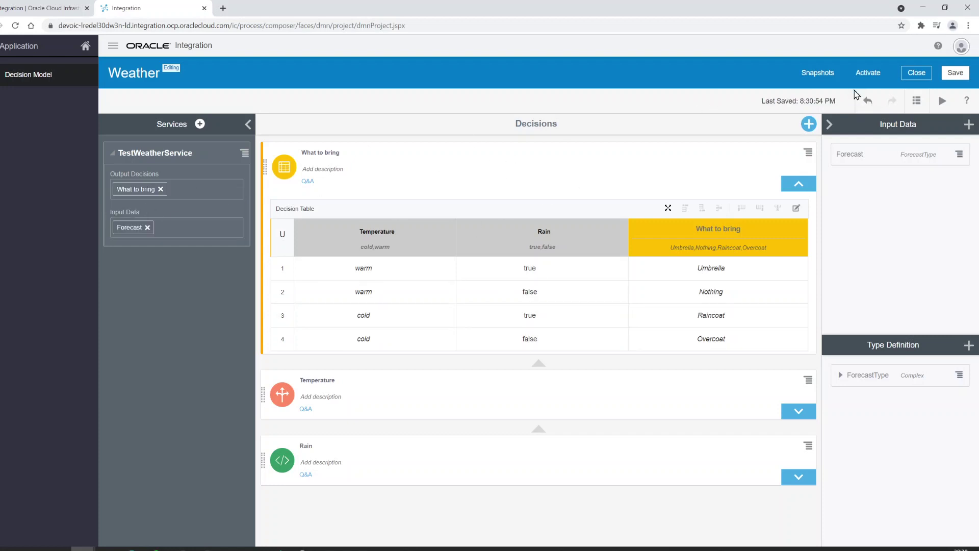
click(960, 76)
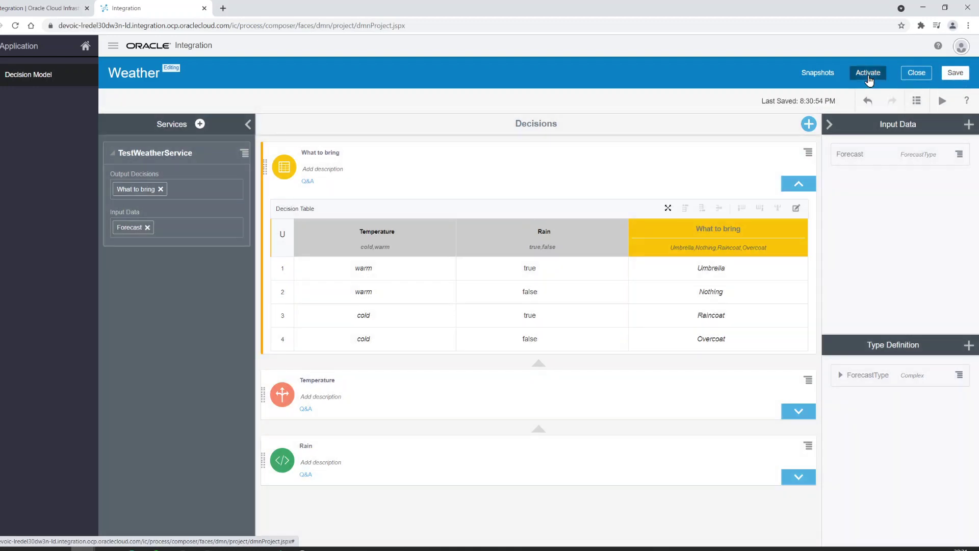
Step: Activate the decision model with a new snapshot named Weather-s1, version 1.0, leaving the description empty
click(868, 76)
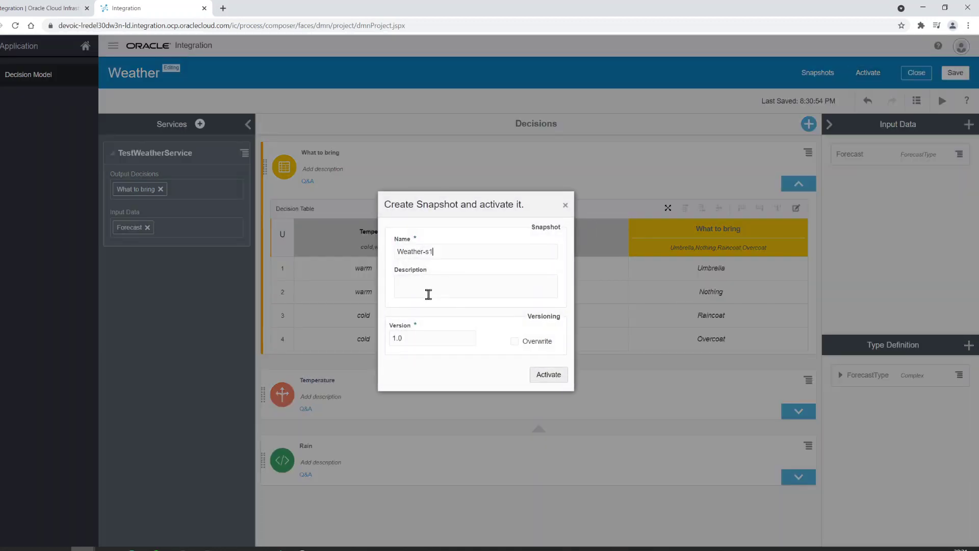
click(430, 282)
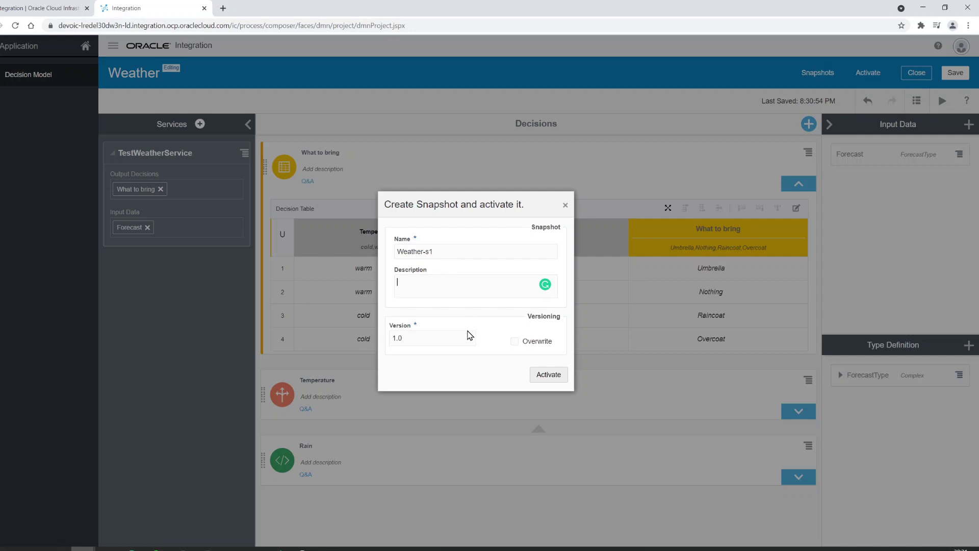
click(545, 382)
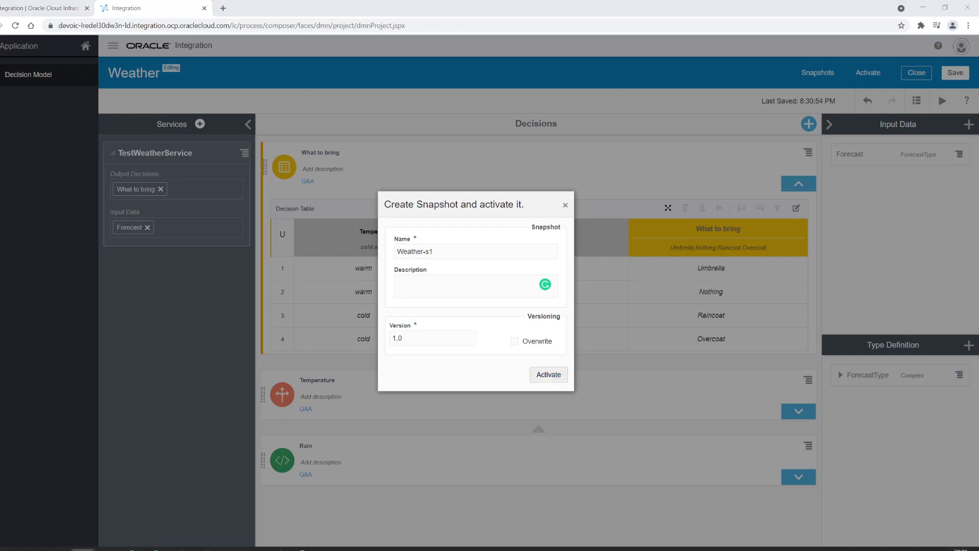